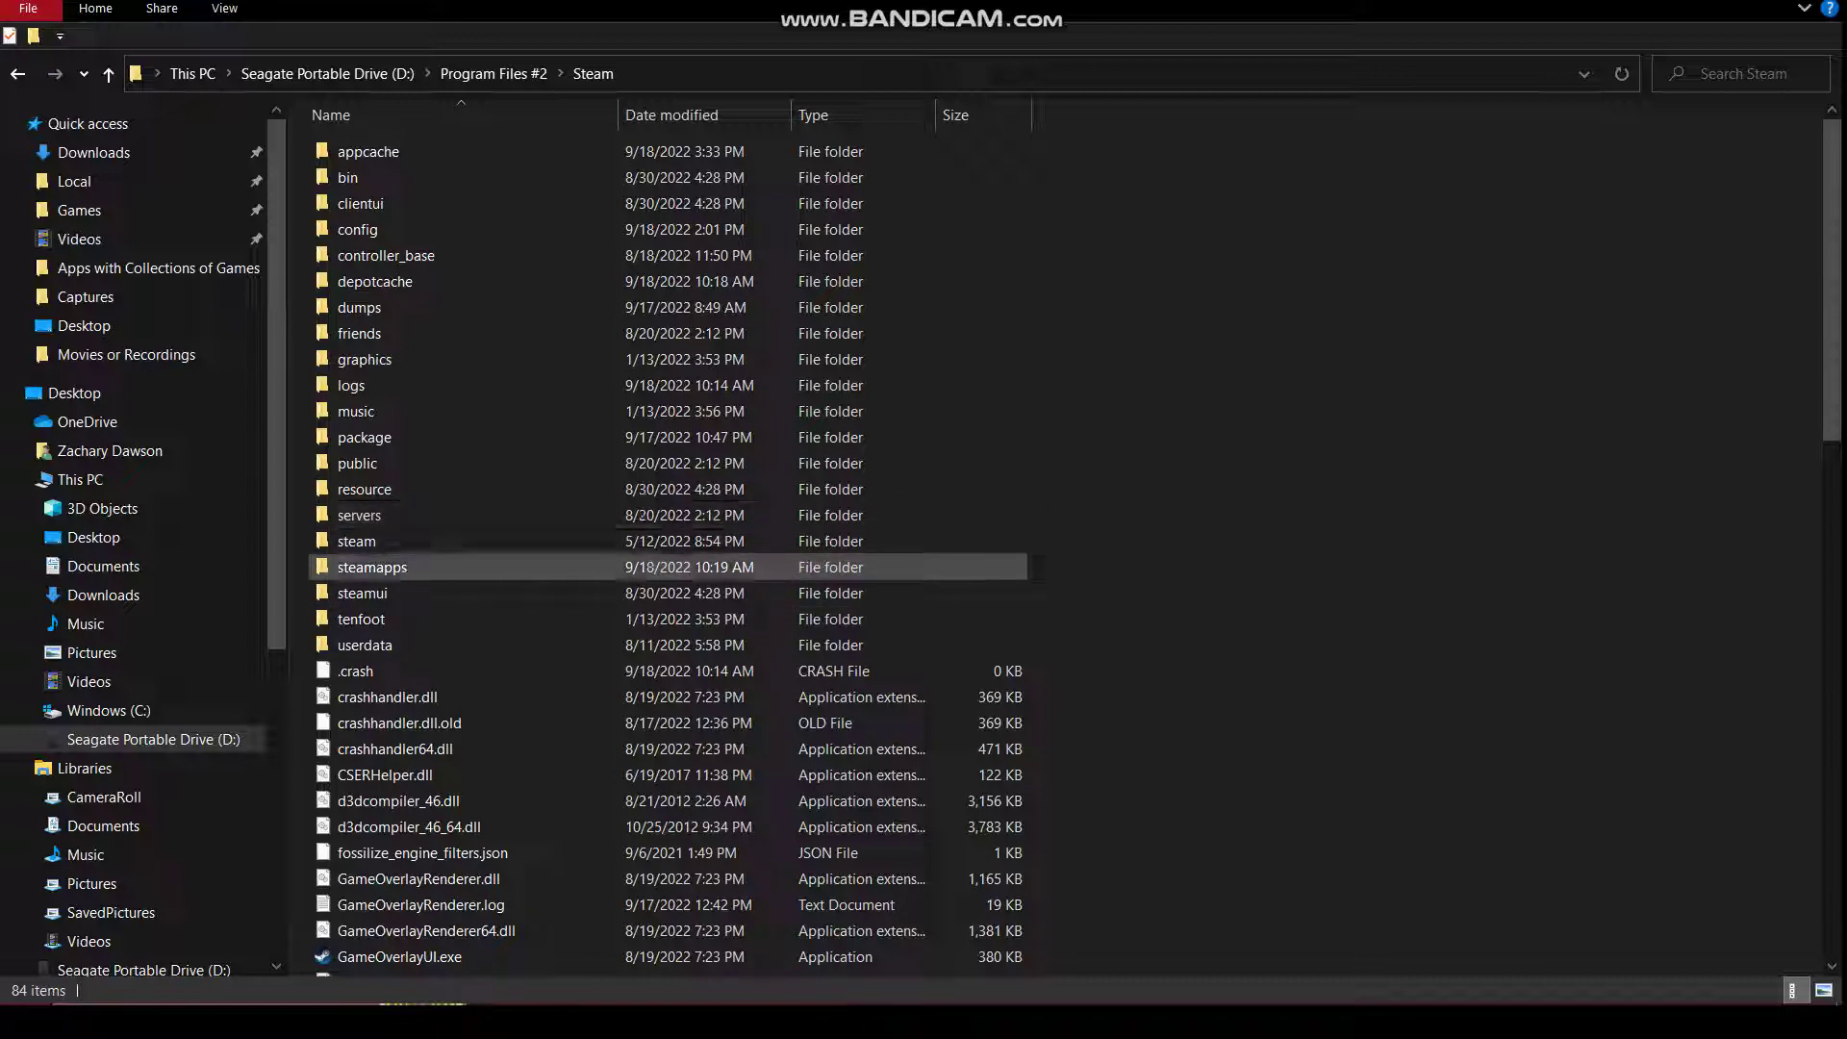
Step: Delete the ThroughTheCityDemo folder from steamapps\sourcemods, leaving only NH
double_click(373, 567)
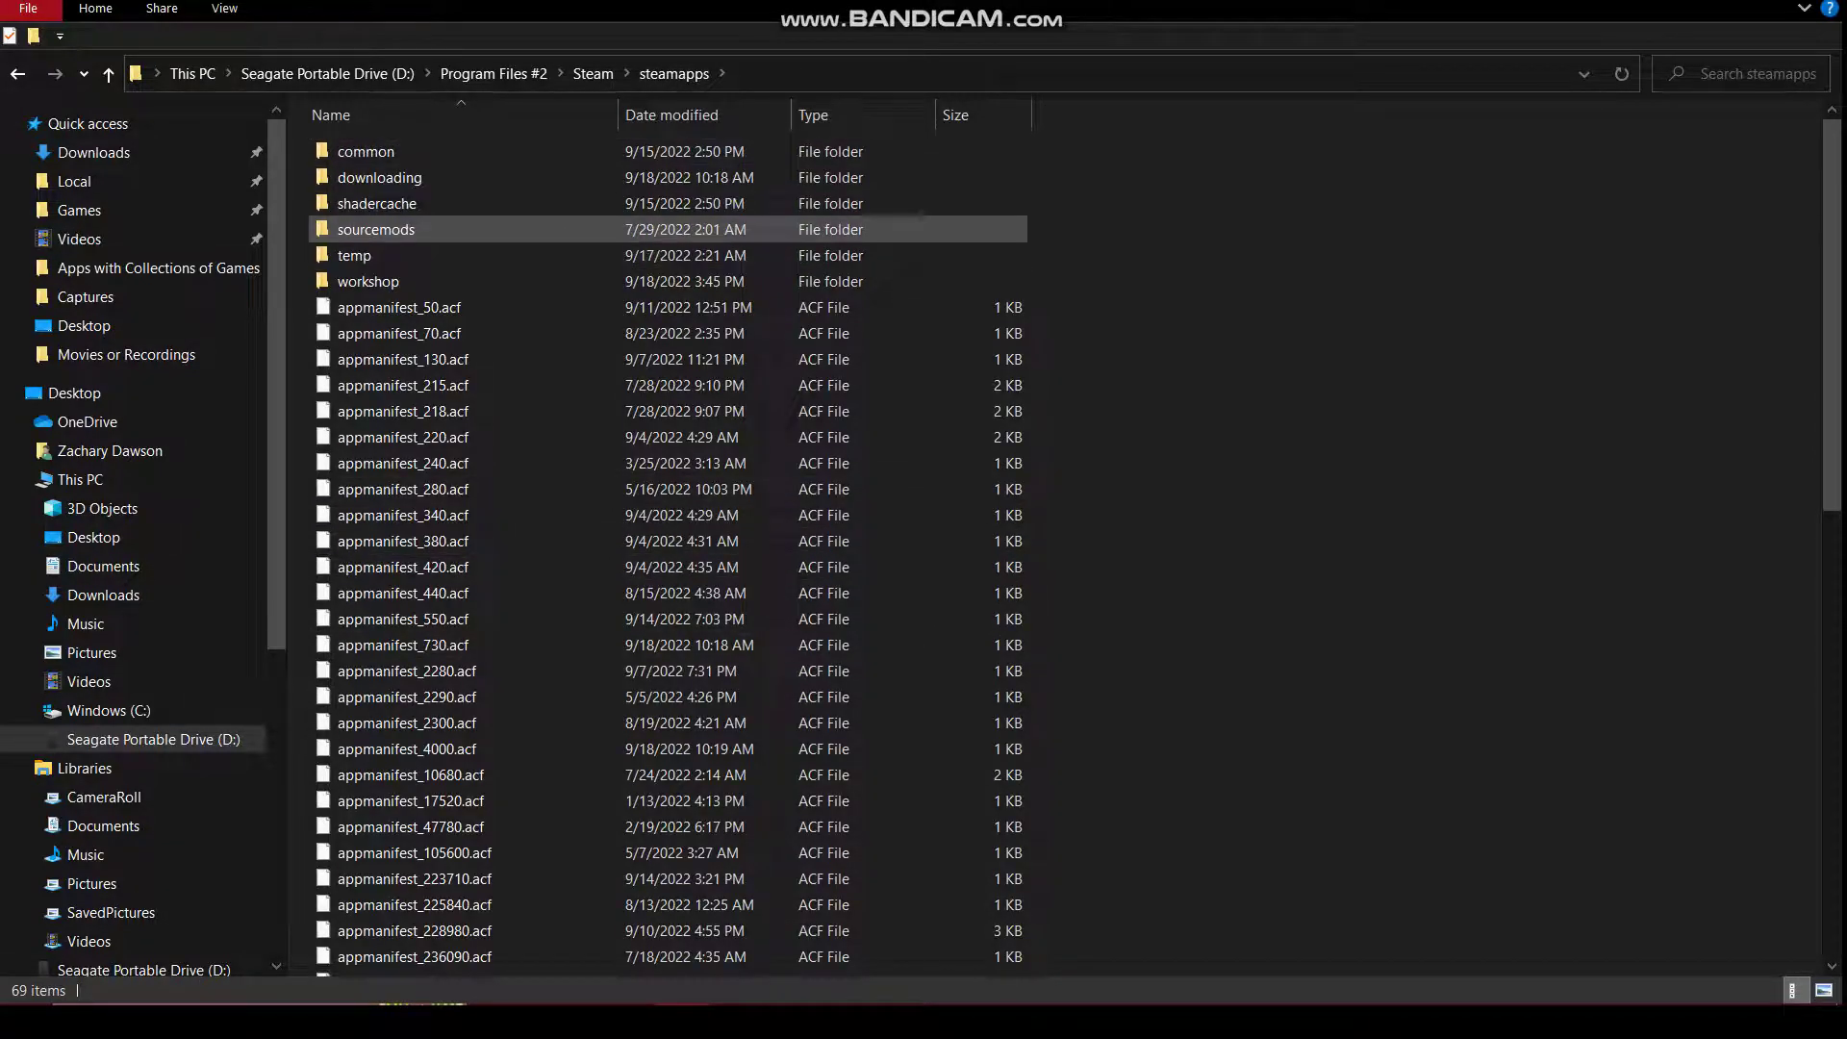
double_click(375, 229)
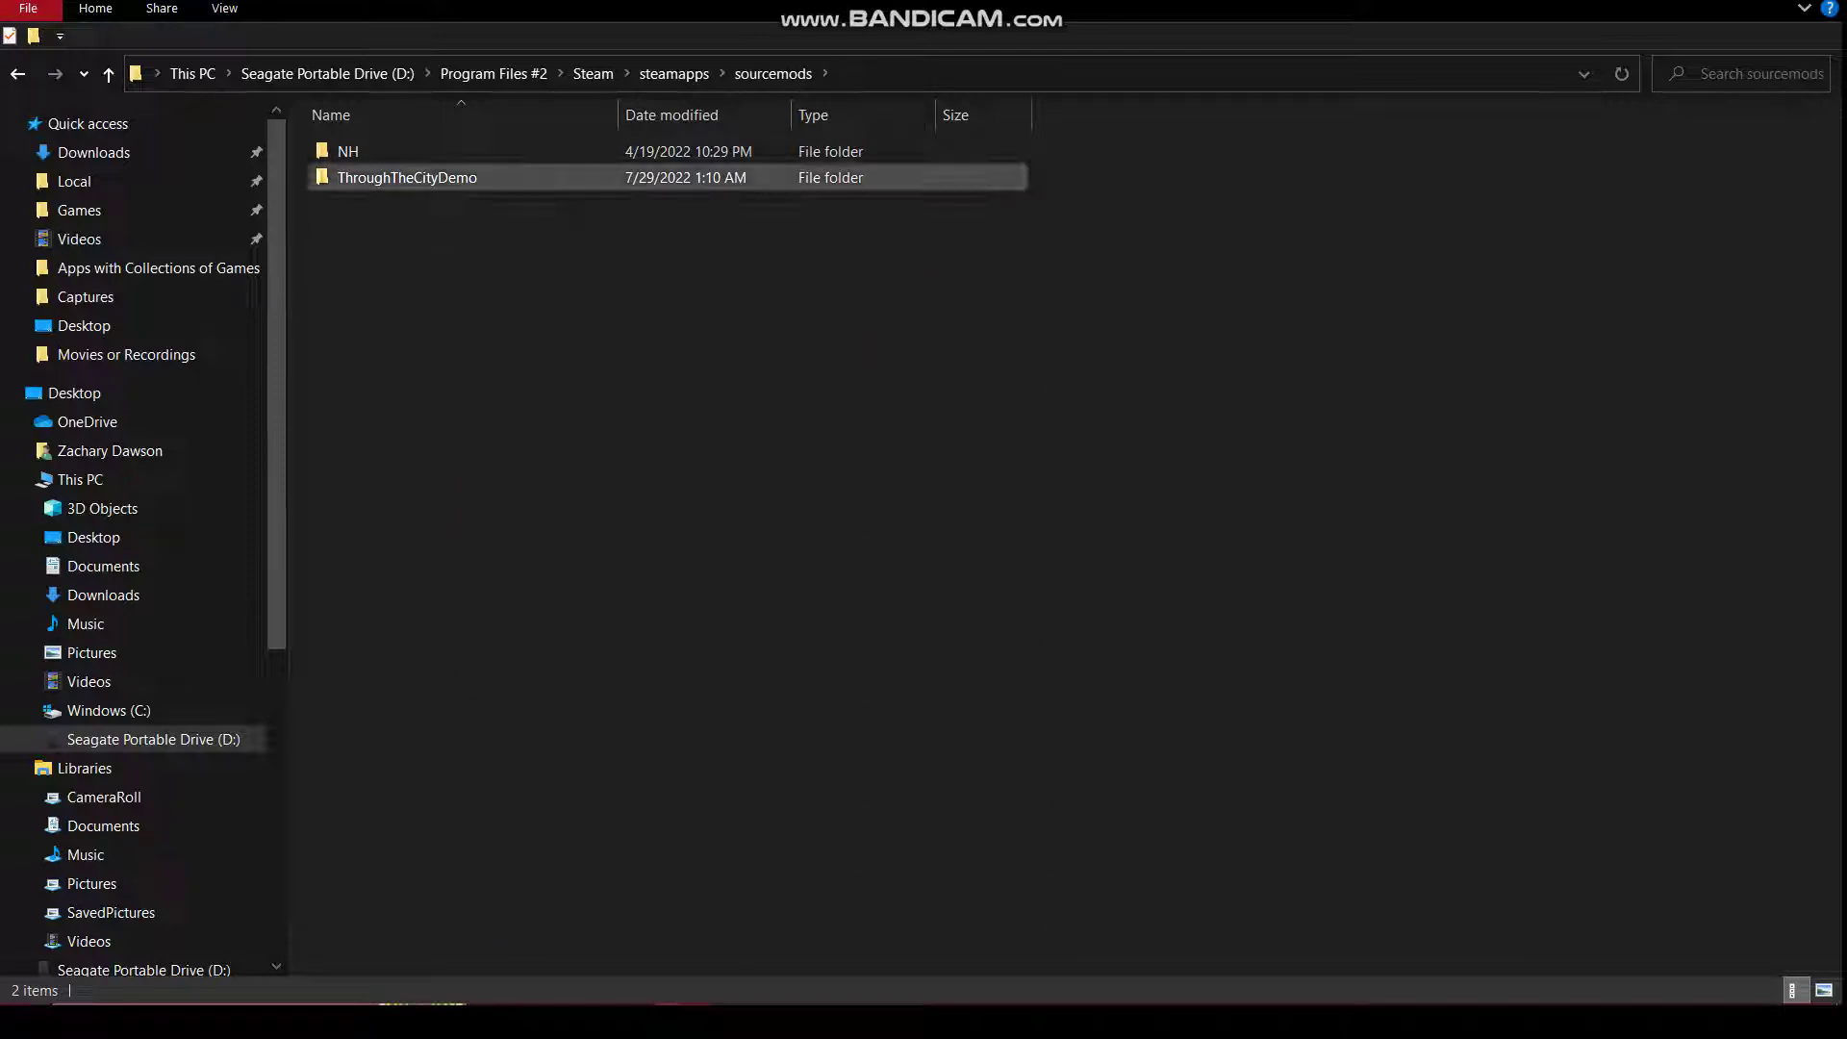
click(383, 181)
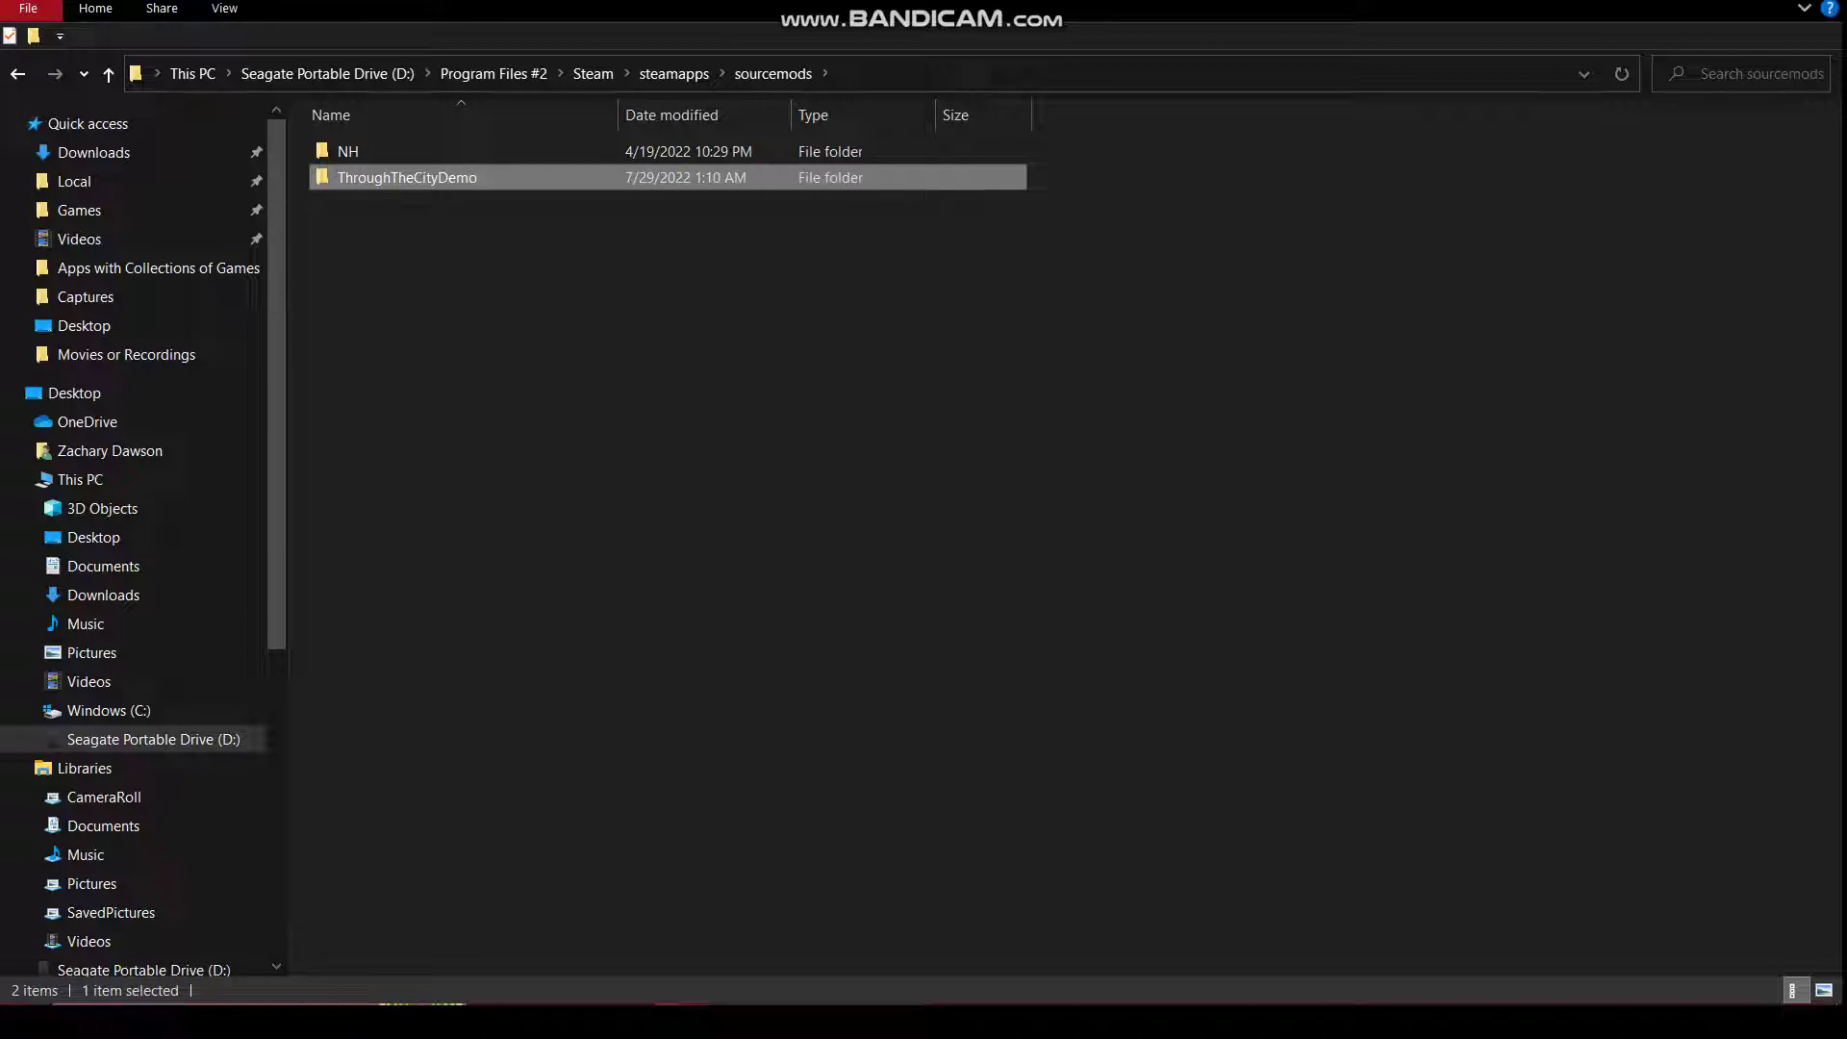
right_click(384, 180)
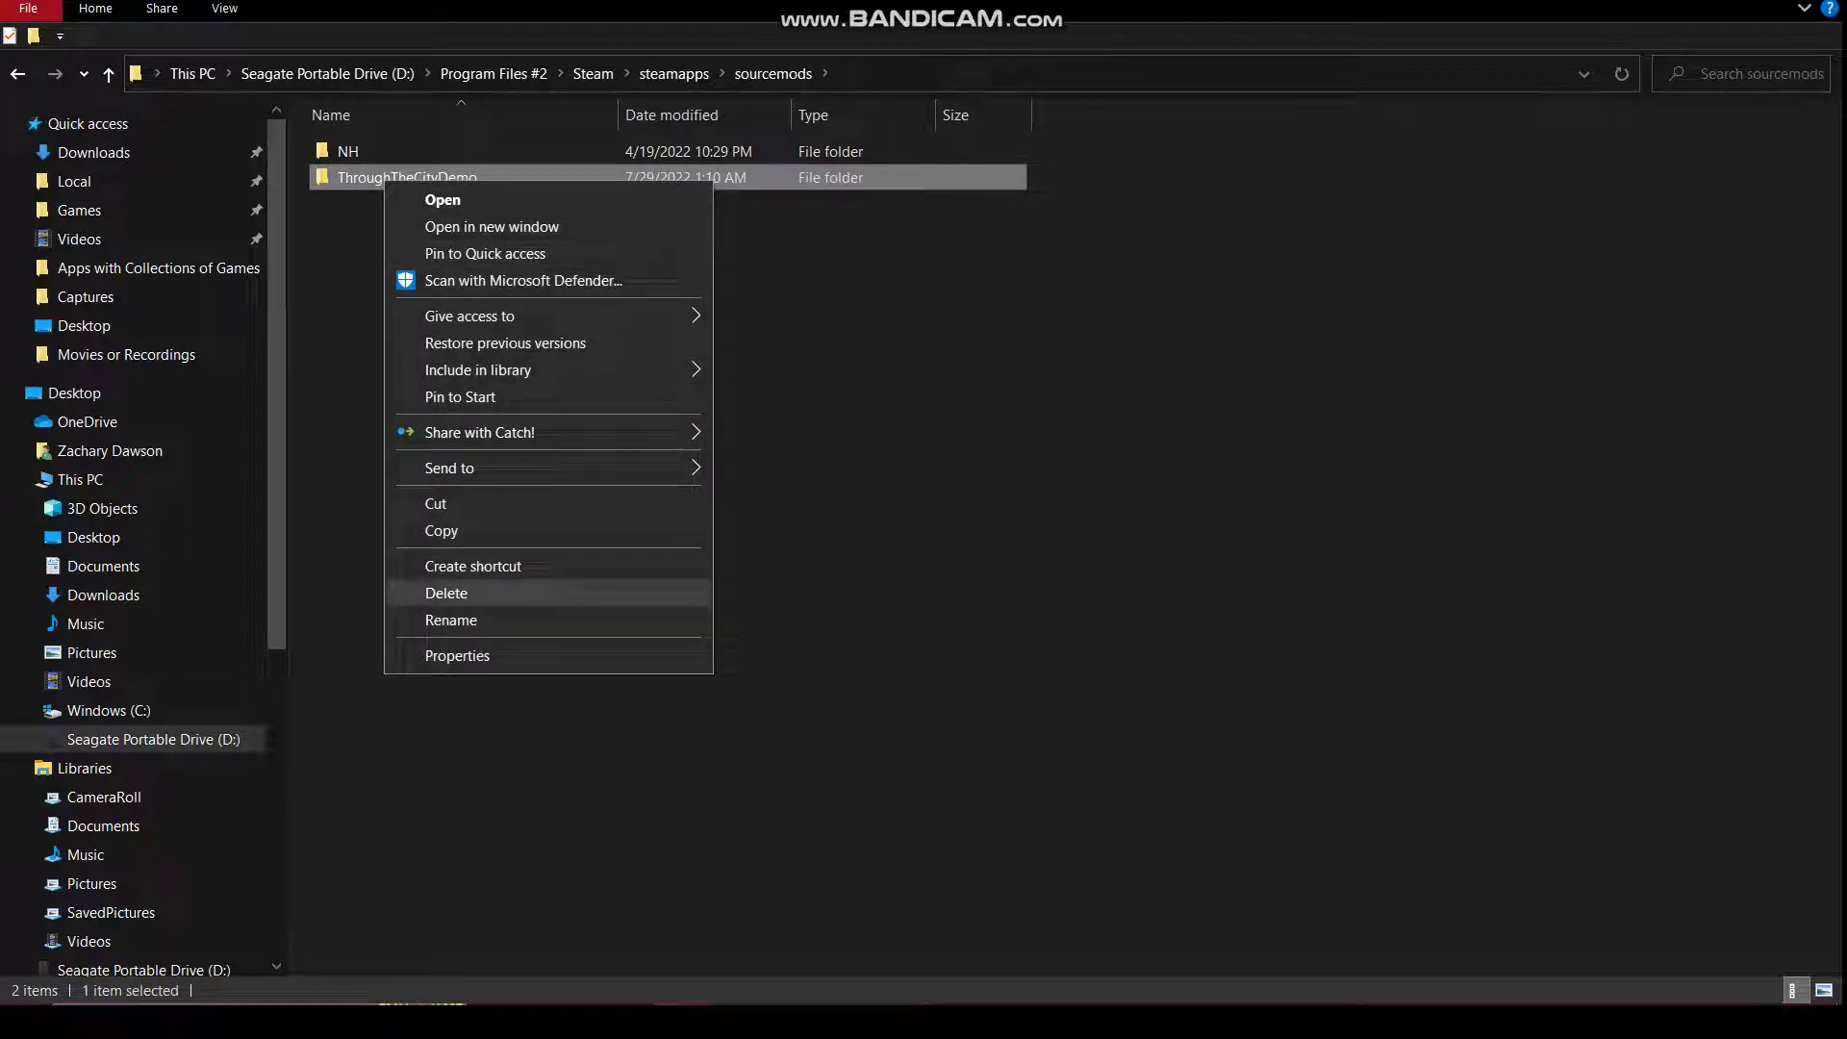
click(447, 592)
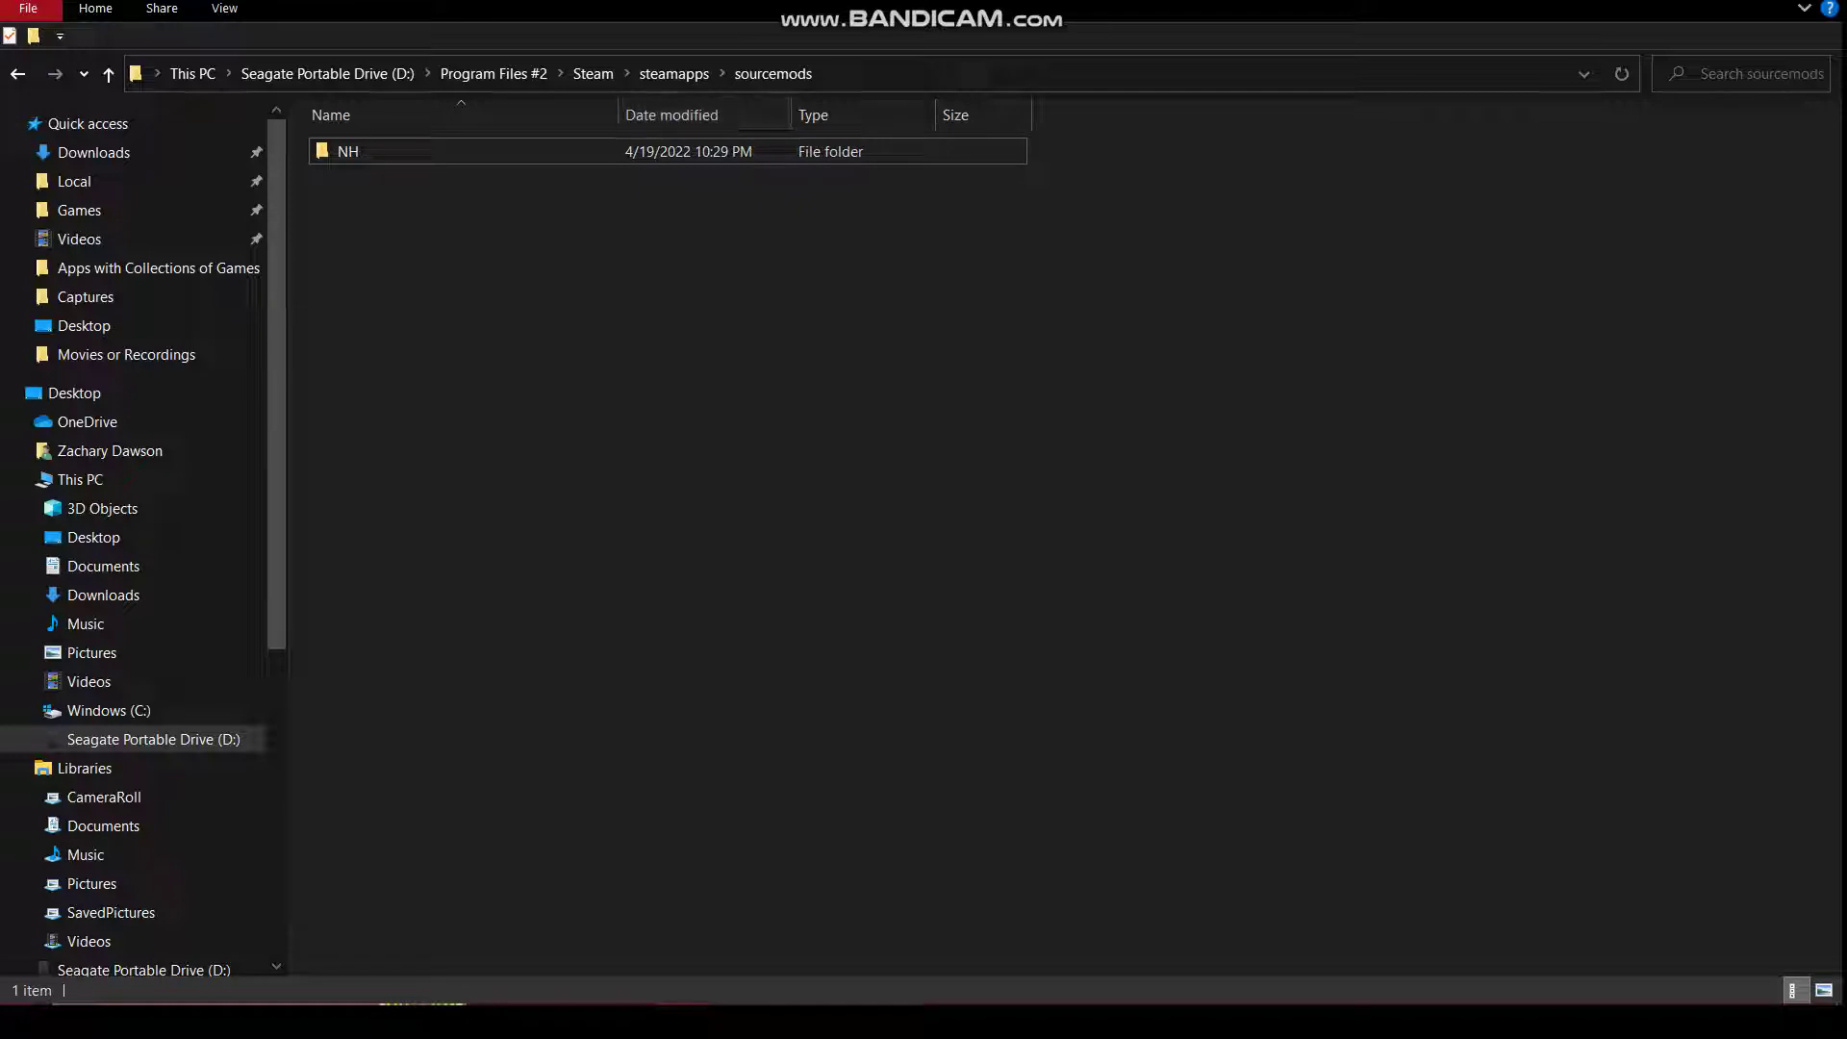
Step: Navigate up to steamapps, into common\Half-Life, and open the valve folder (59 items)
click(673, 73)
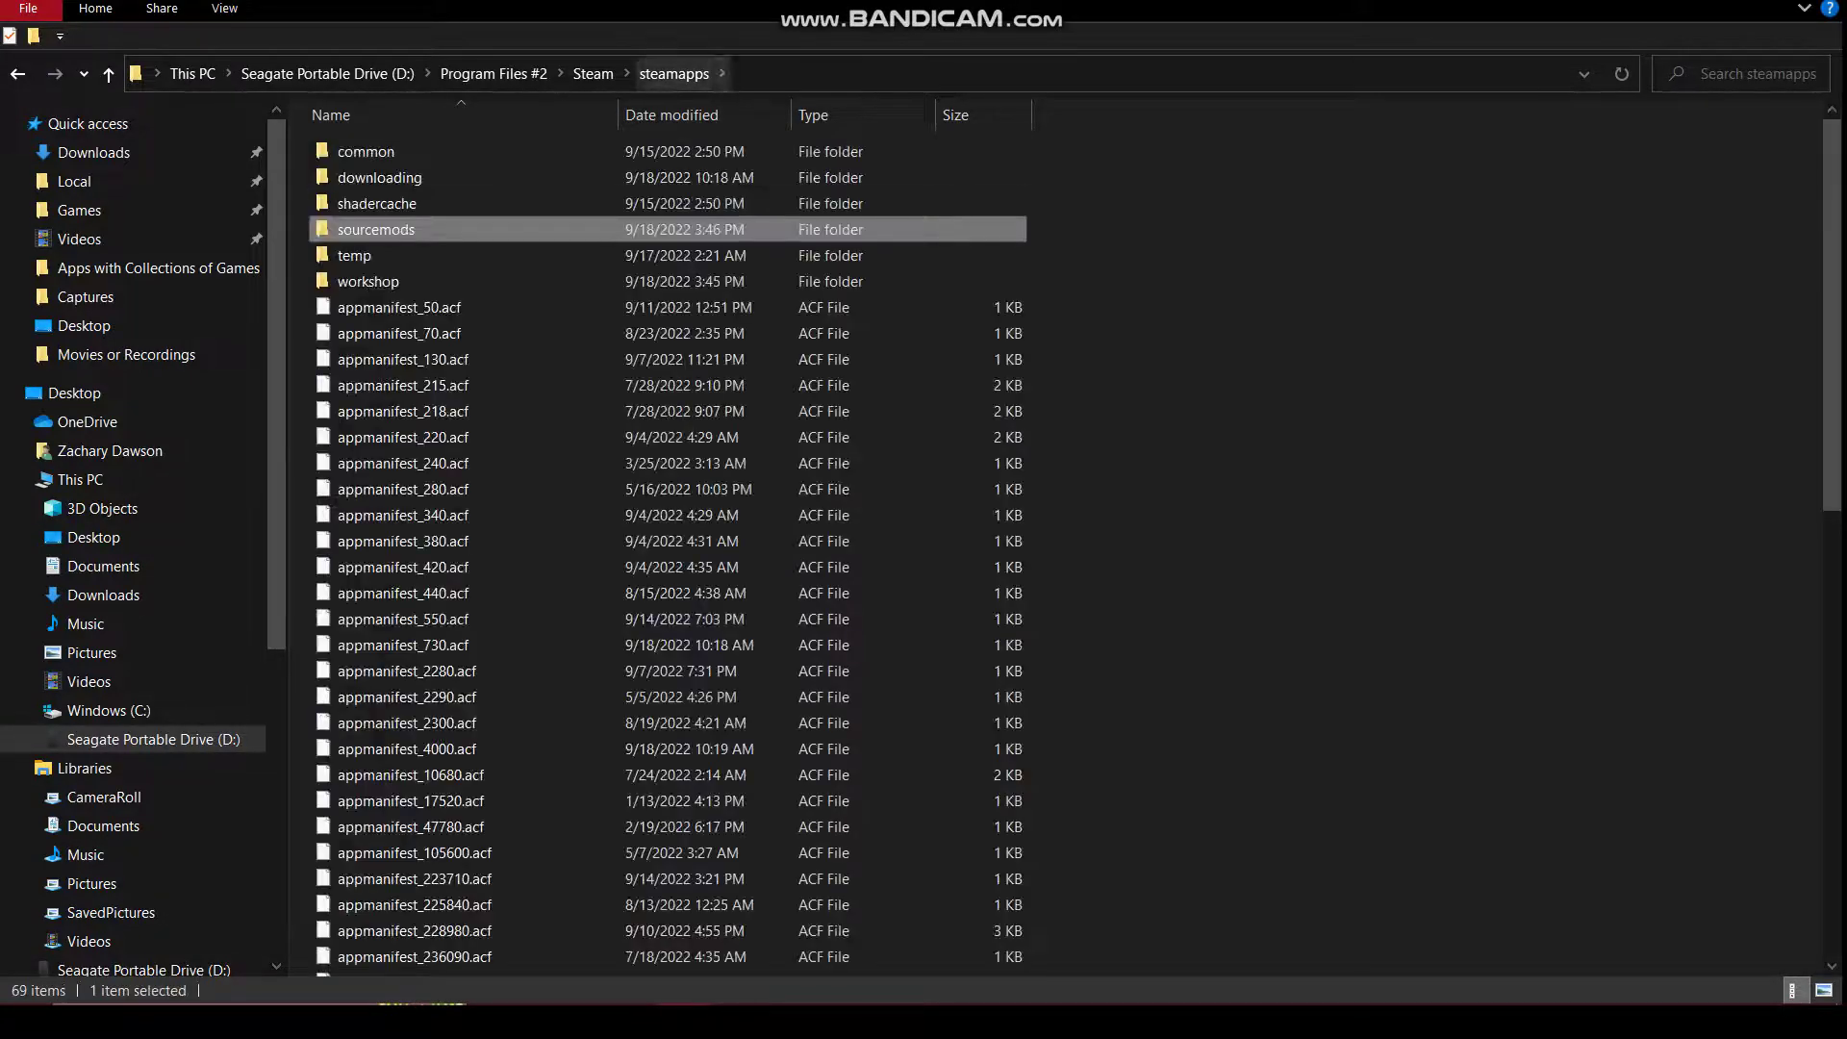
click(707, 151)
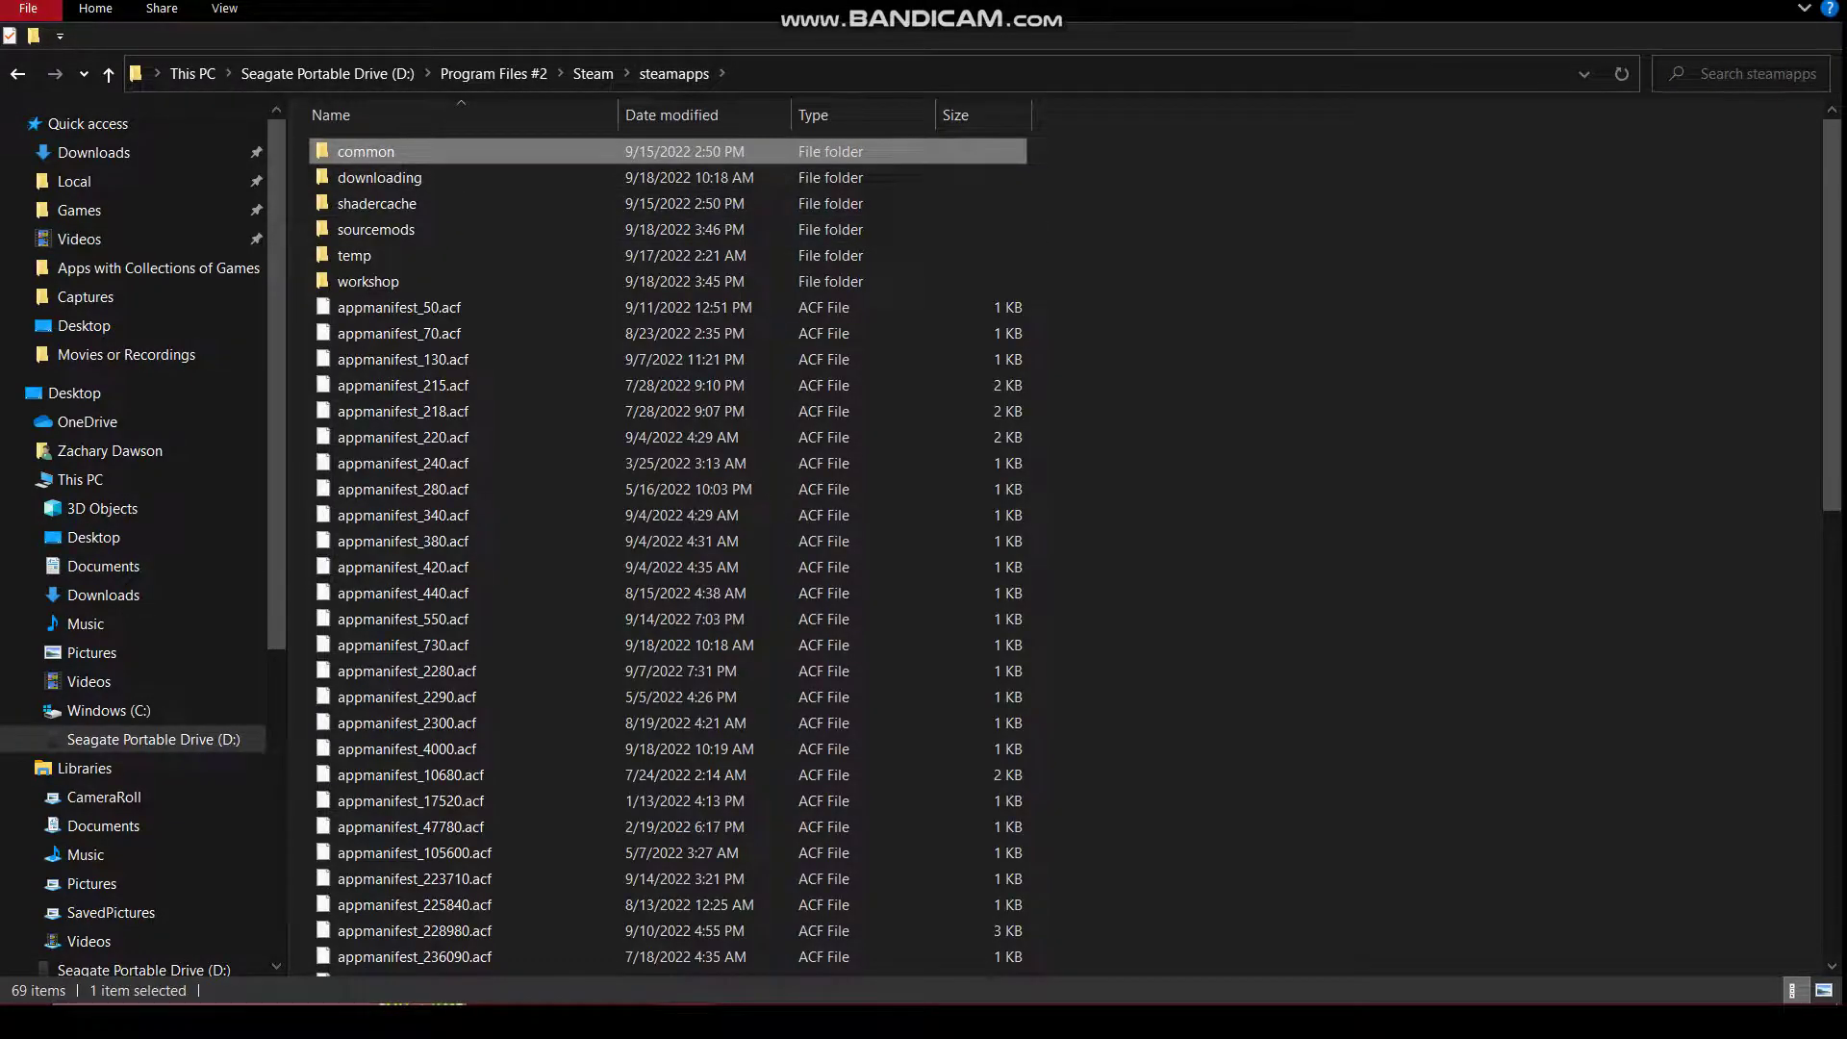
double_click(707, 151)
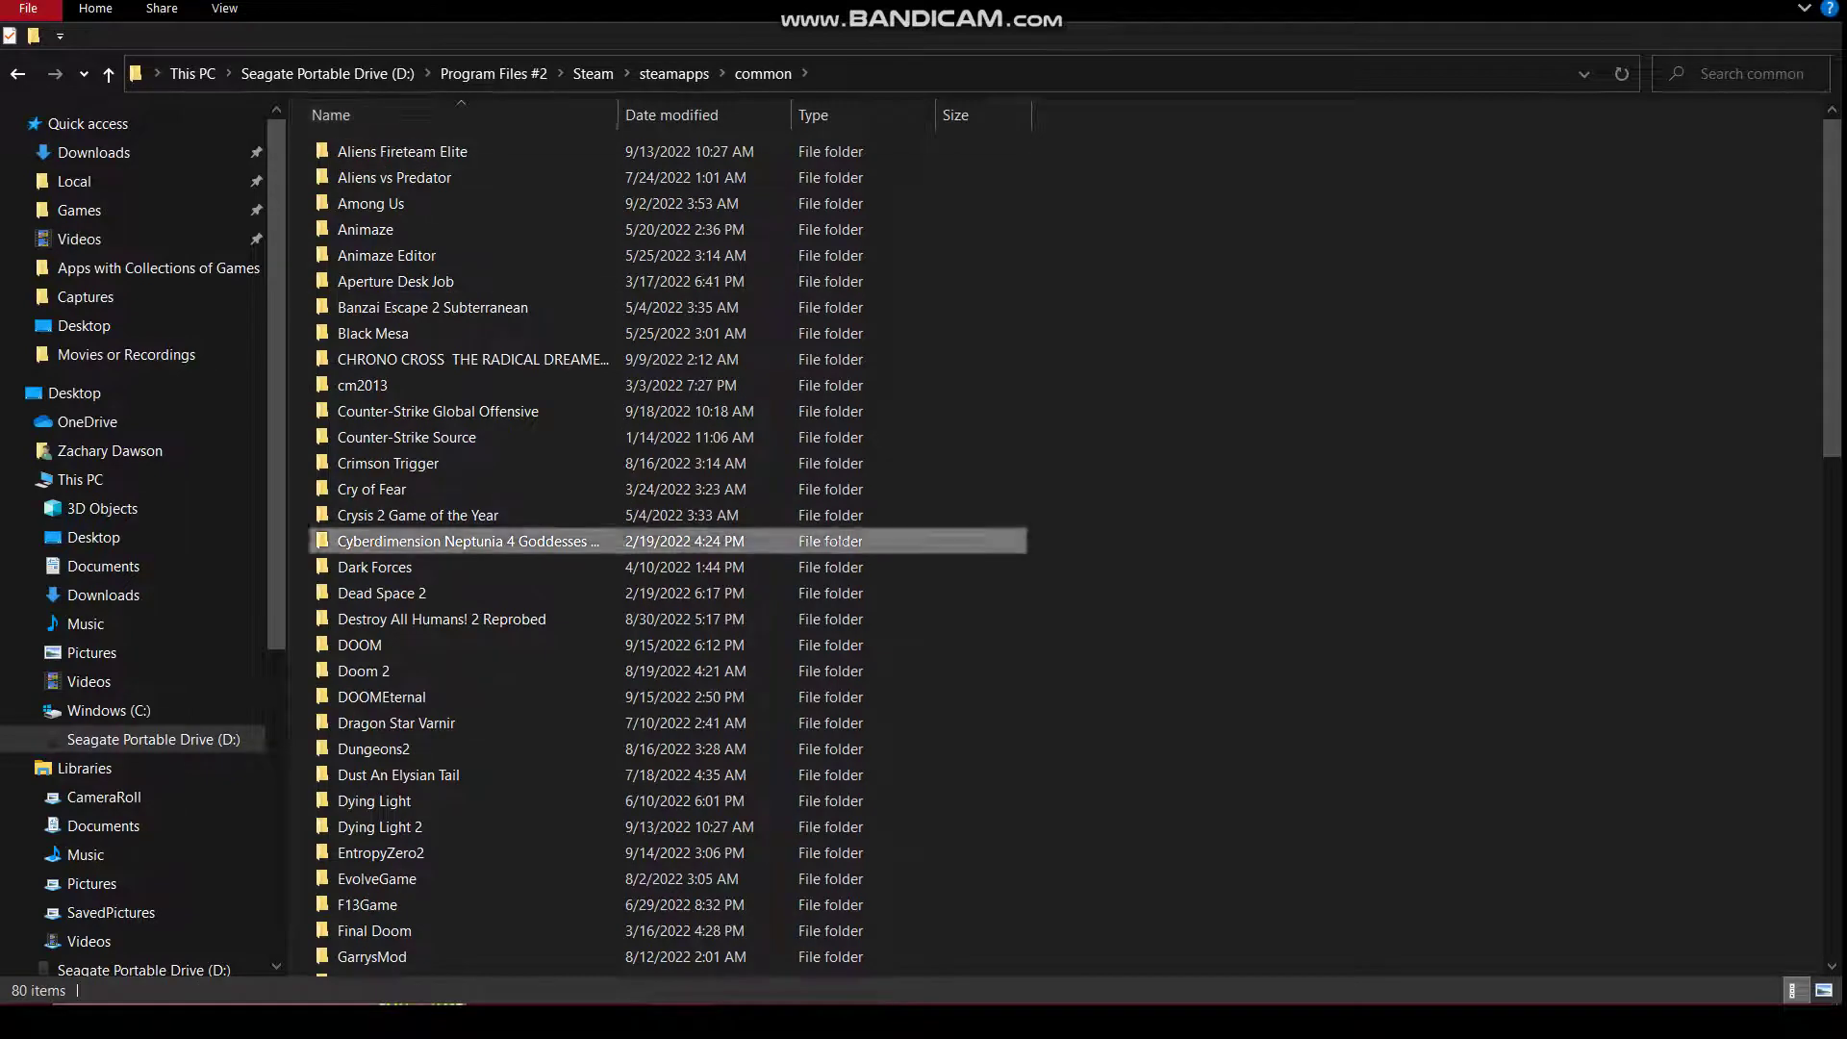
click(462, 541)
key(Down)
key(Down)
key(Down)
key(Down)
key(Down)
key(Down)
key(Down)
key(Down)
key(Down)
key(Down)
key(Down)
key(Down)
key(Down)
key(Down)
key(Down)
key(Down)
key(Down)
key(Down)
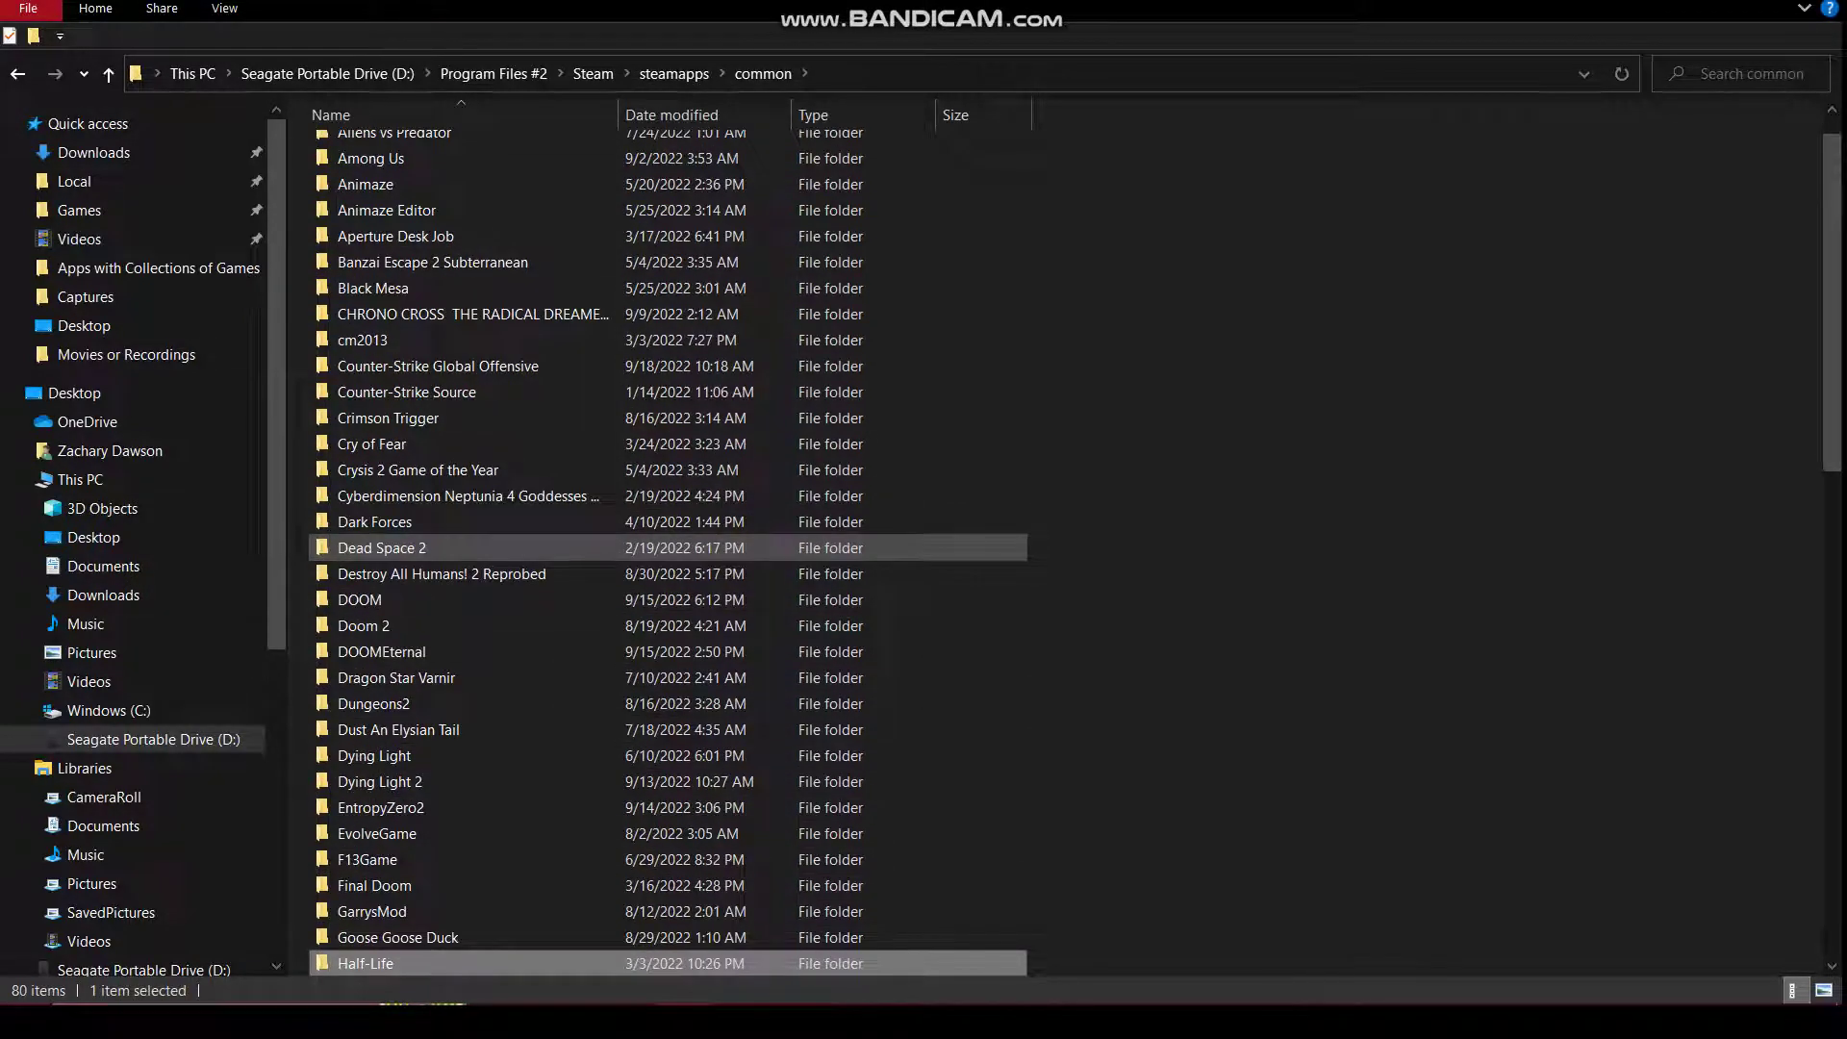
key(Return)
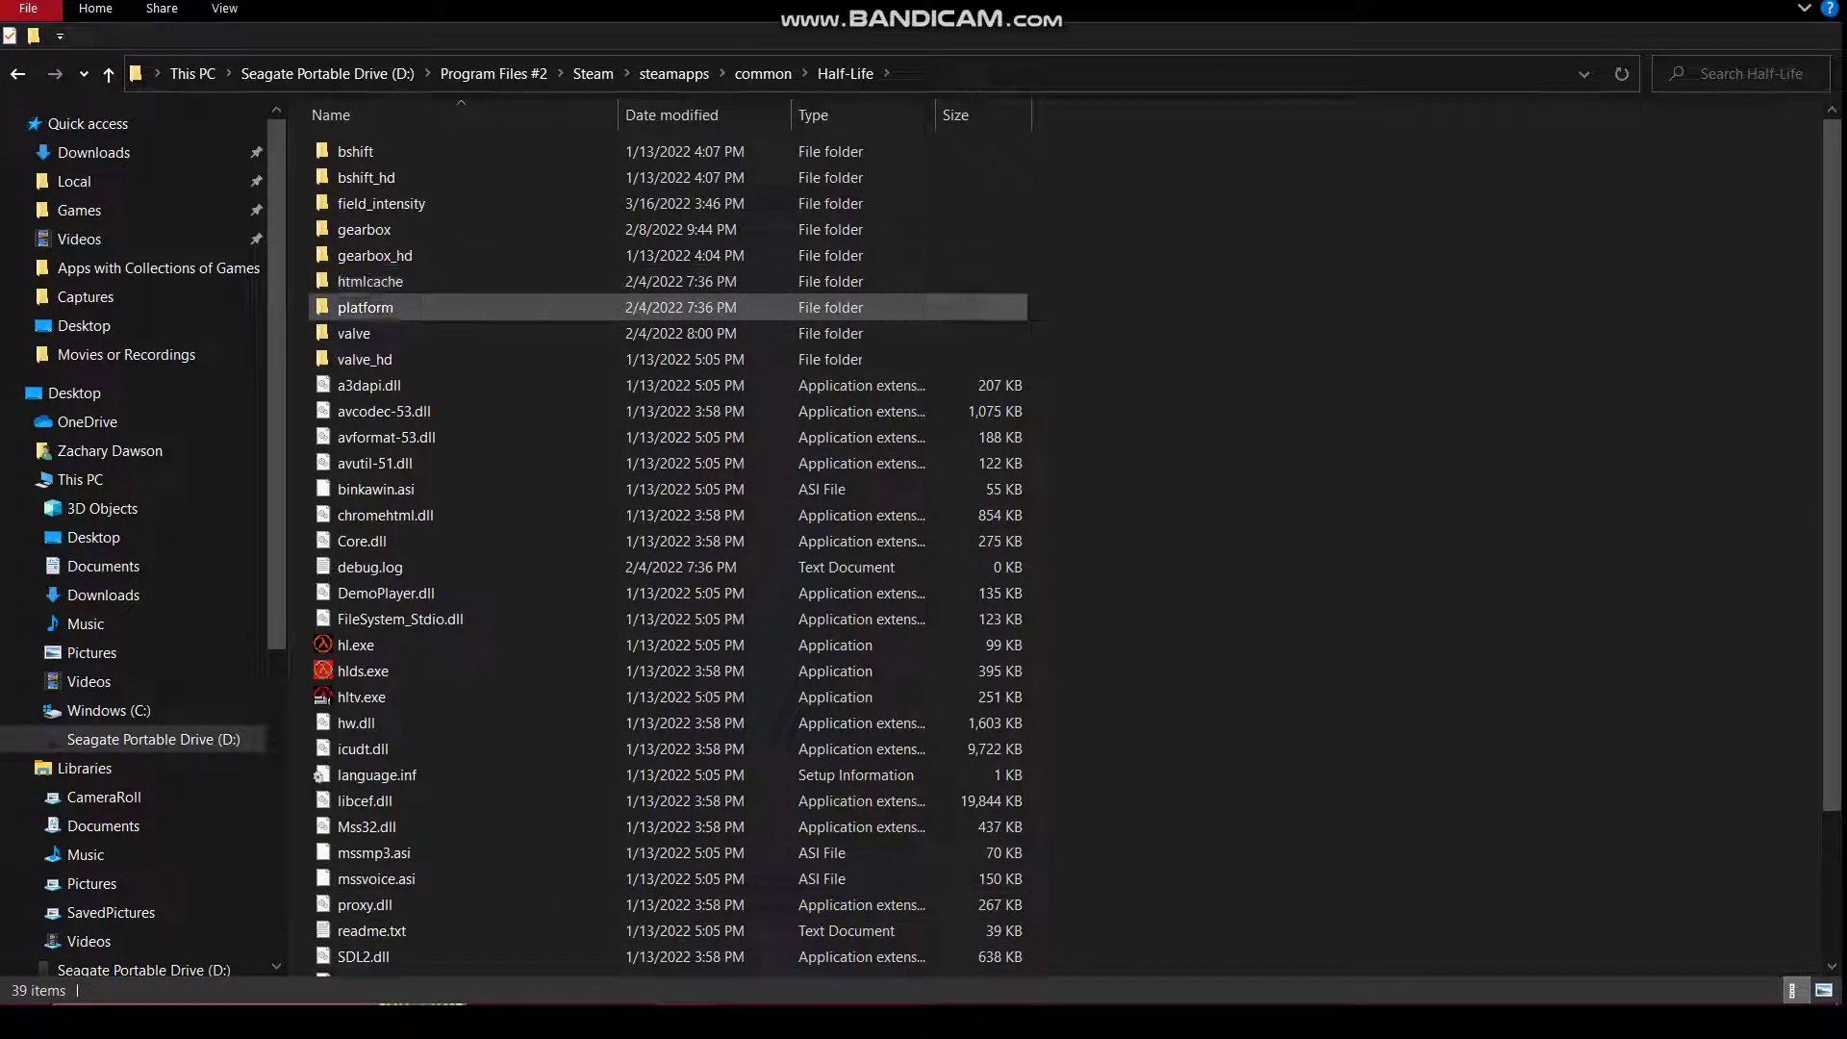
click(381, 202)
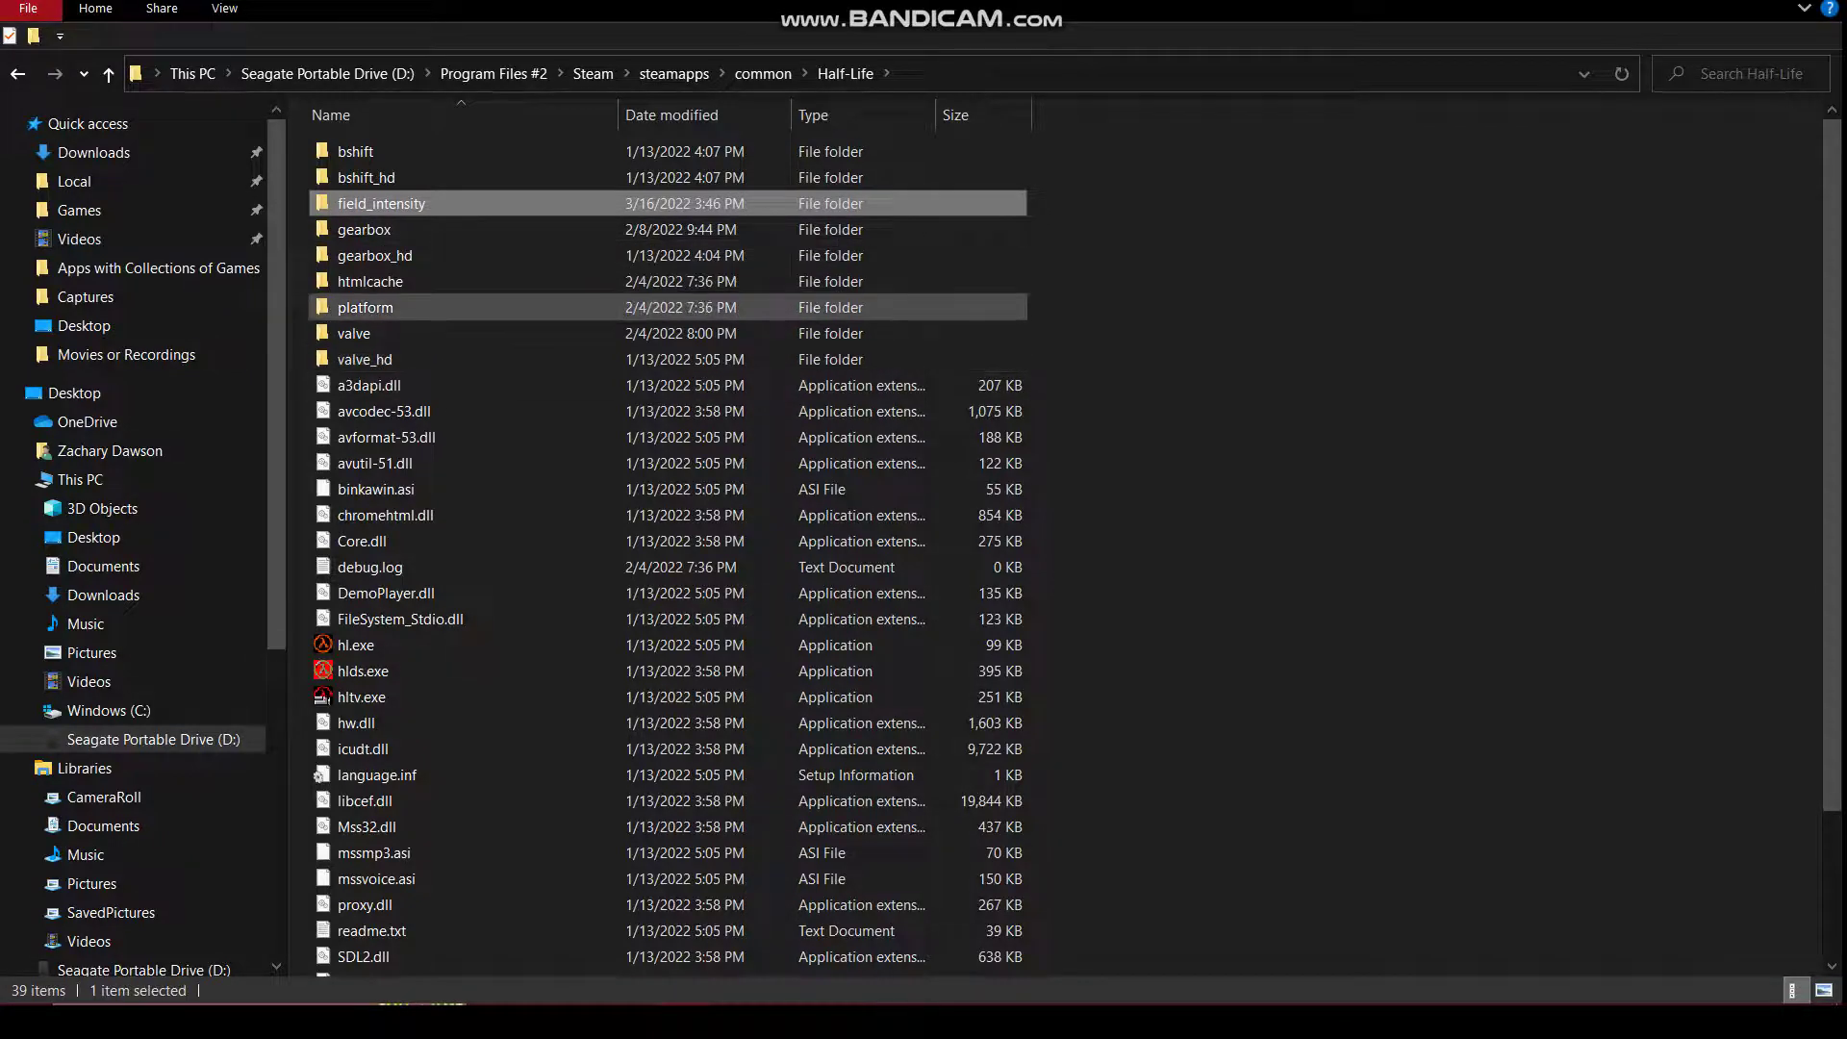
double_click(366, 333)
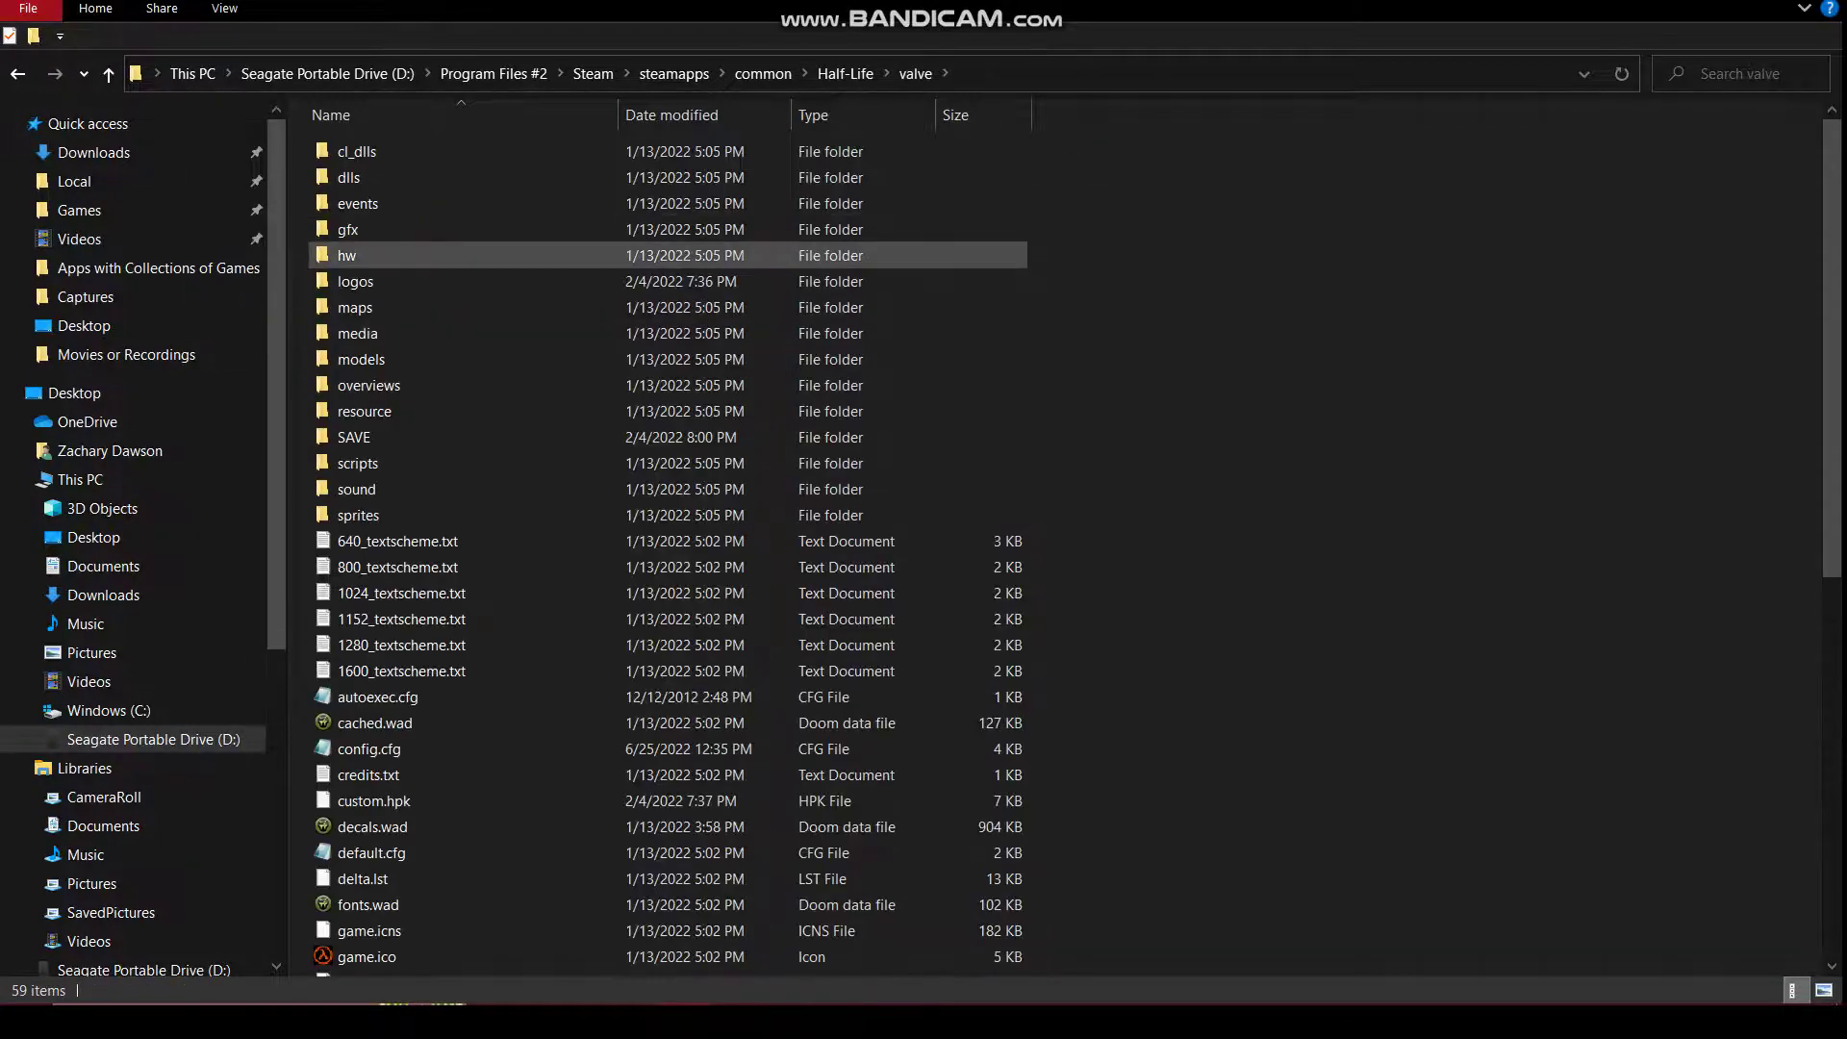
Step: Scroll through the valve folder's contents, then return to the Half-Life folder
scroll(365, 262, down, 1)
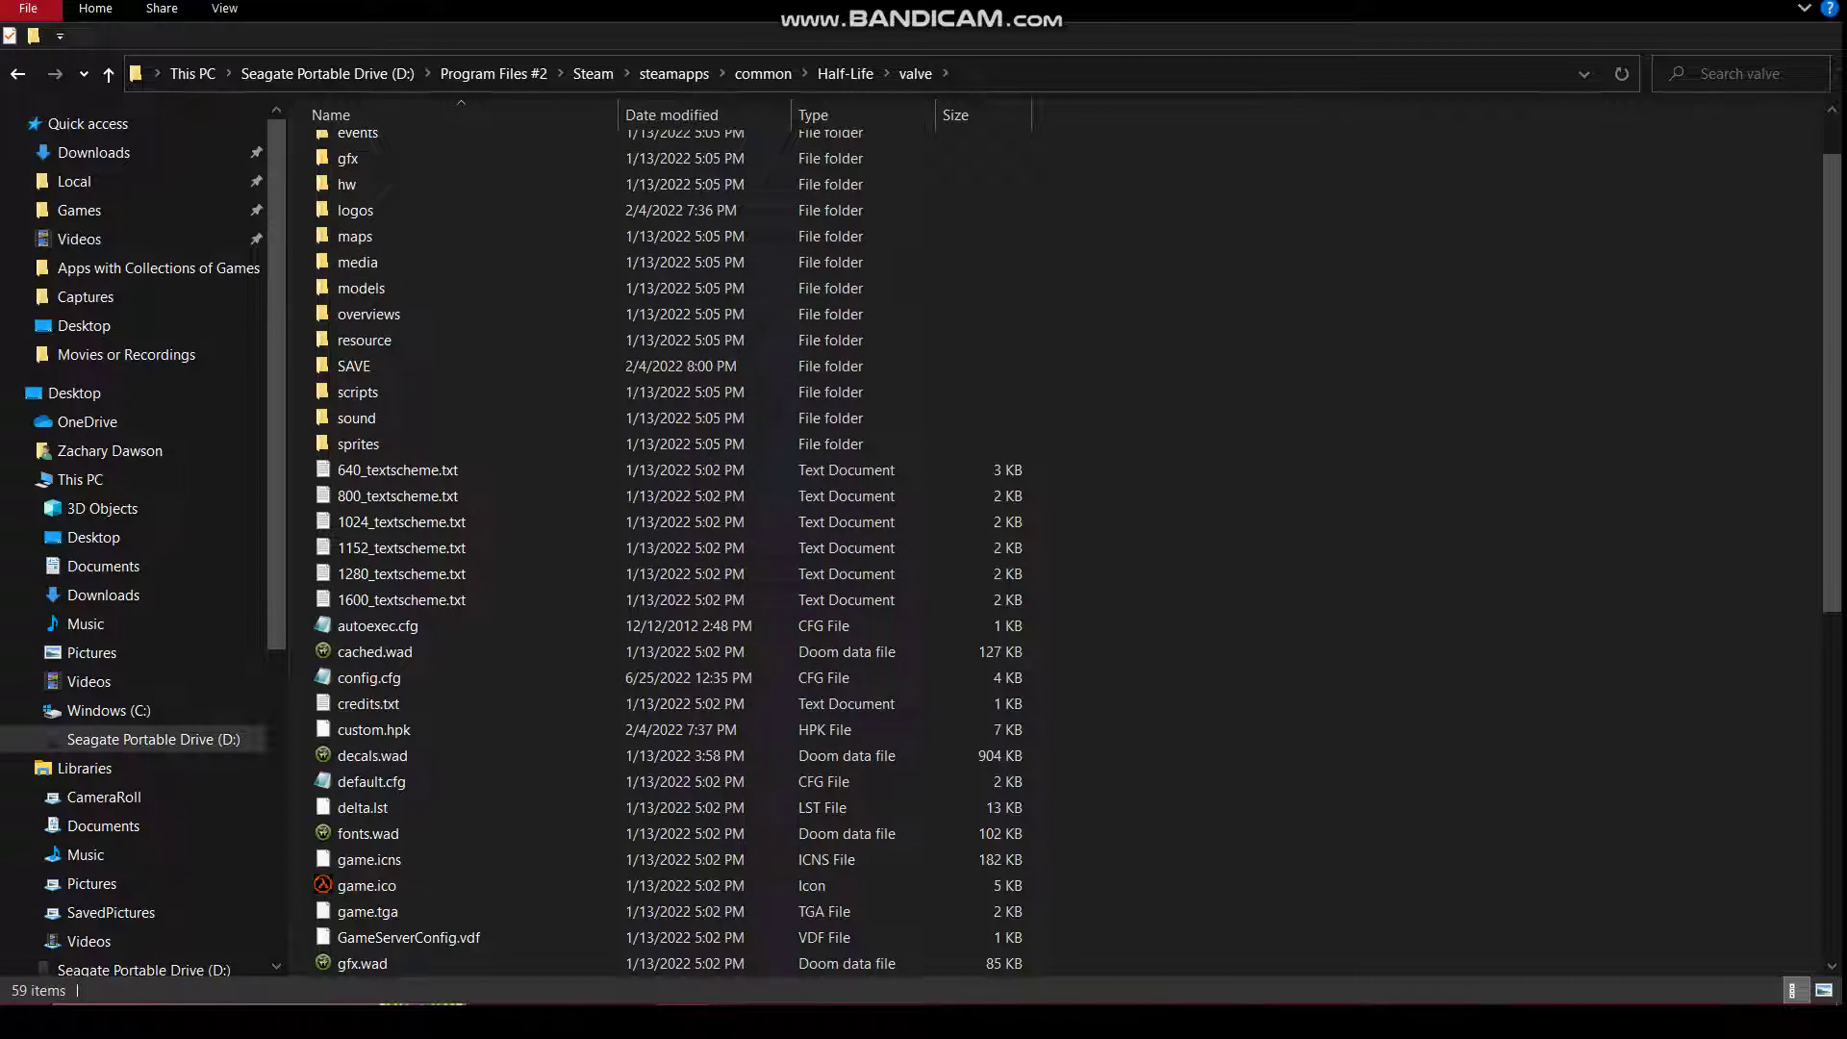
scroll(673, 549, up, 1)
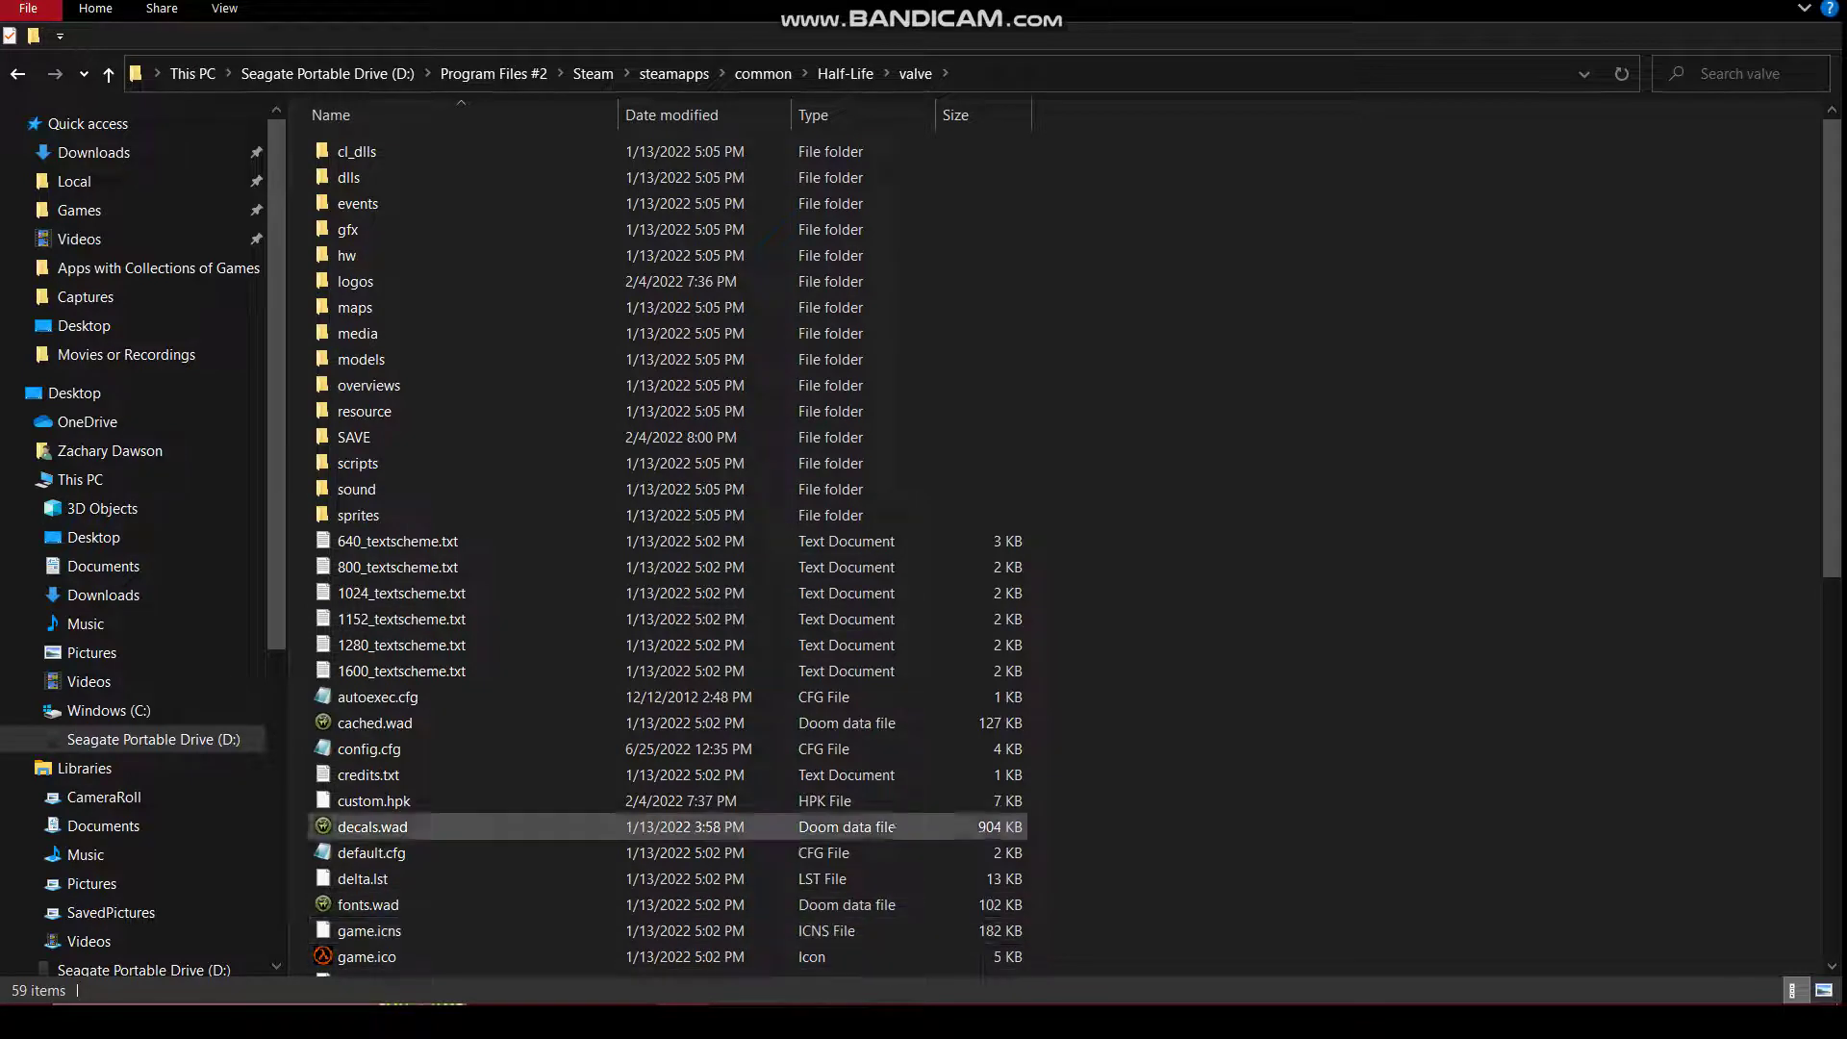
click(845, 73)
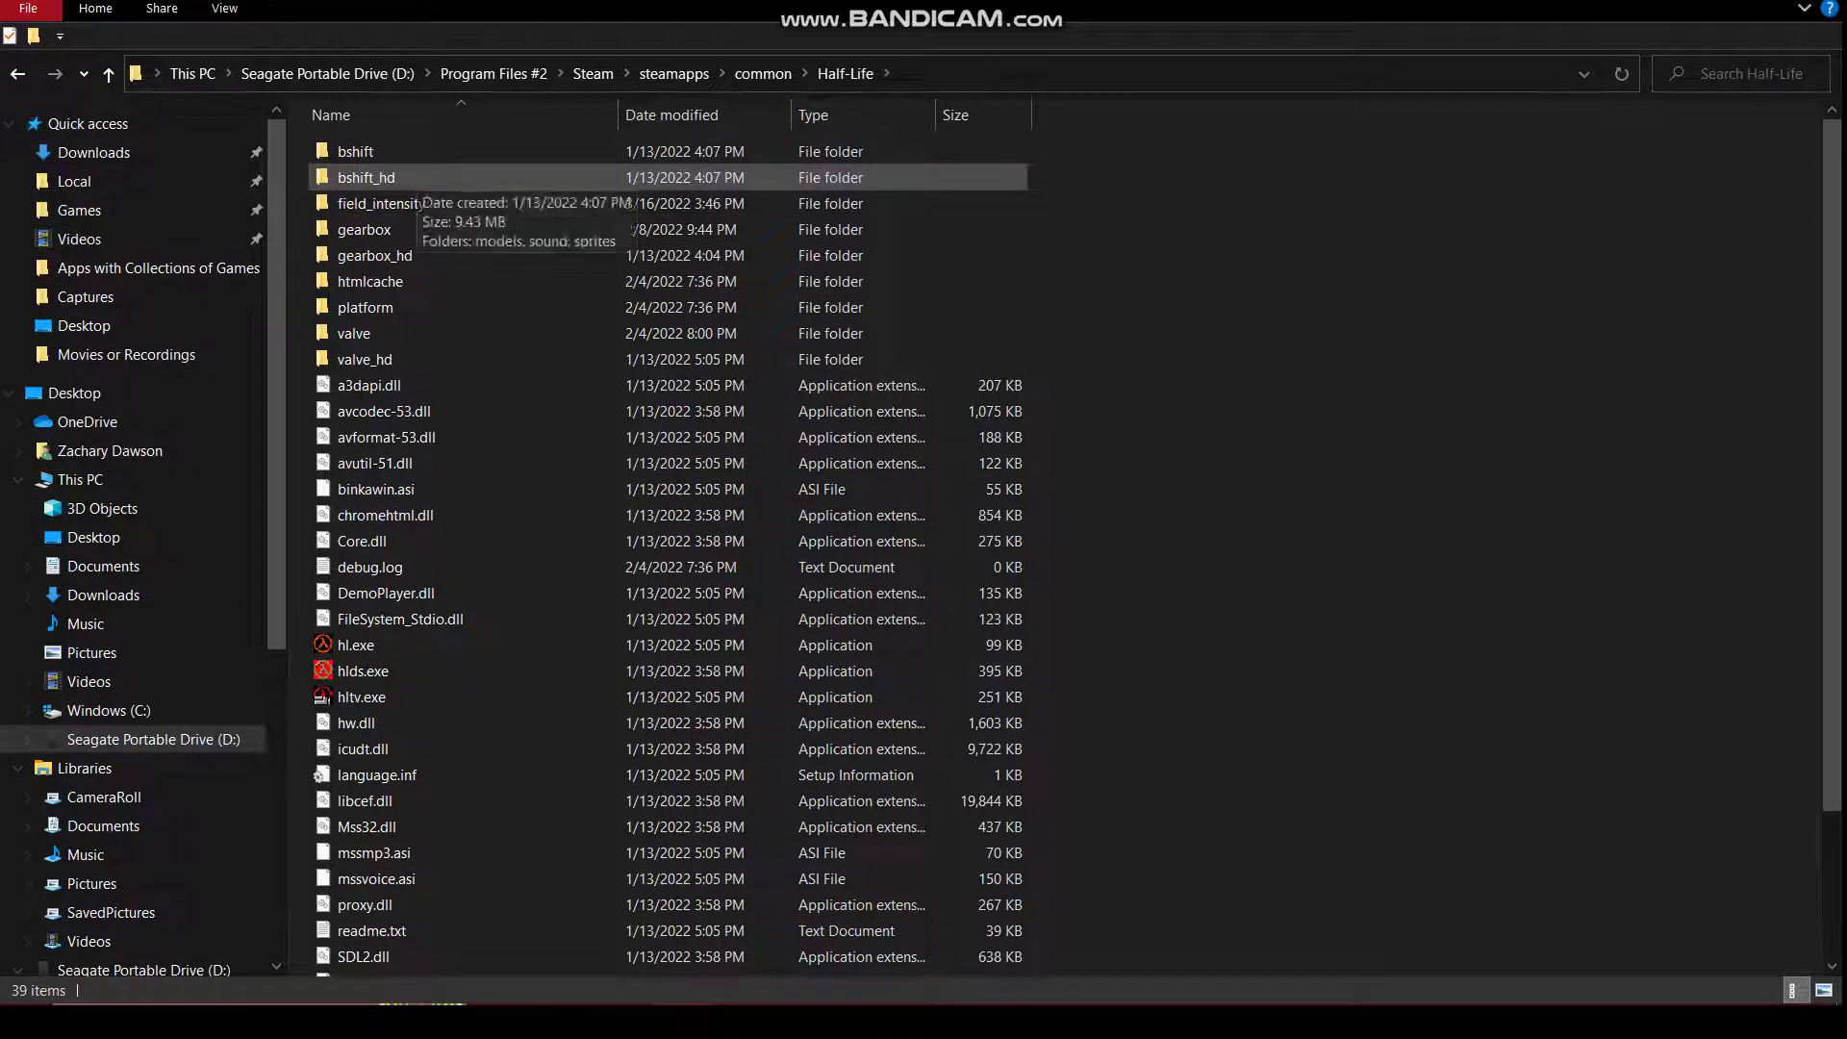
Step: Cut field_intensity from Half-Life and paste it into steamapps\sourcemods beside NH
click(375, 203)
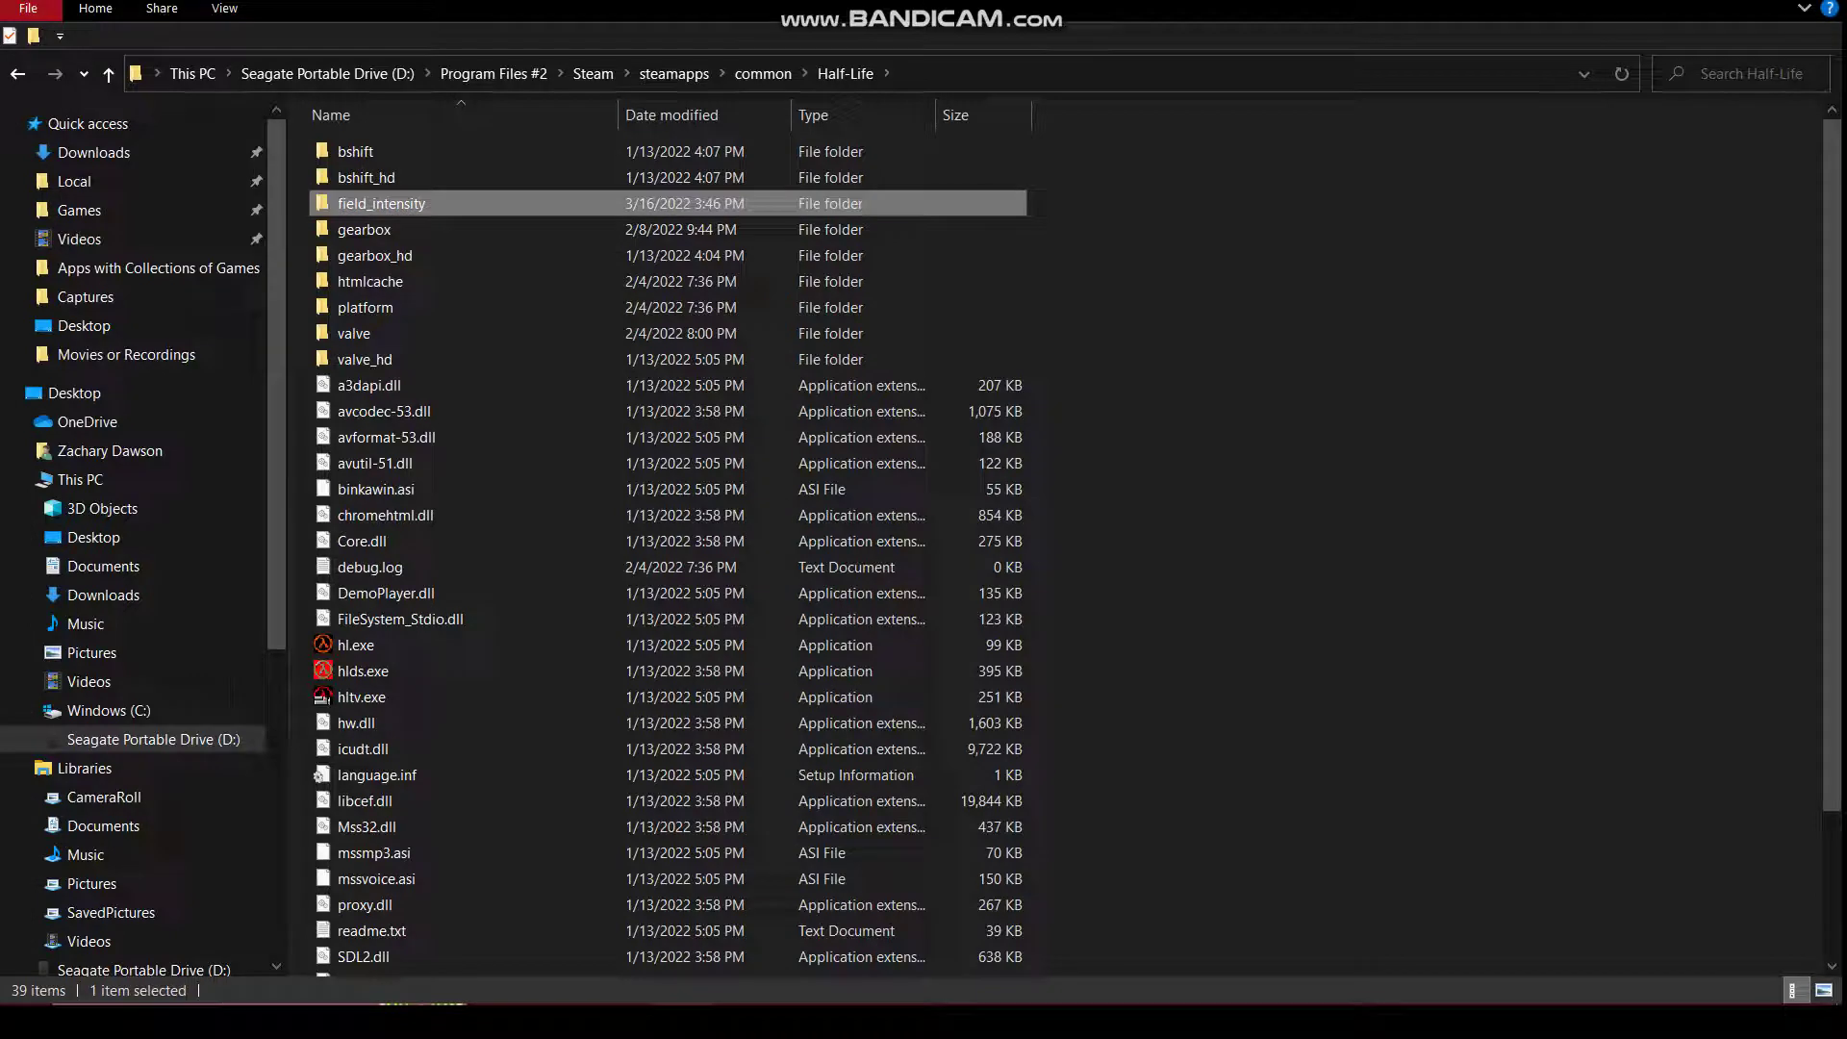
right_click(419, 207)
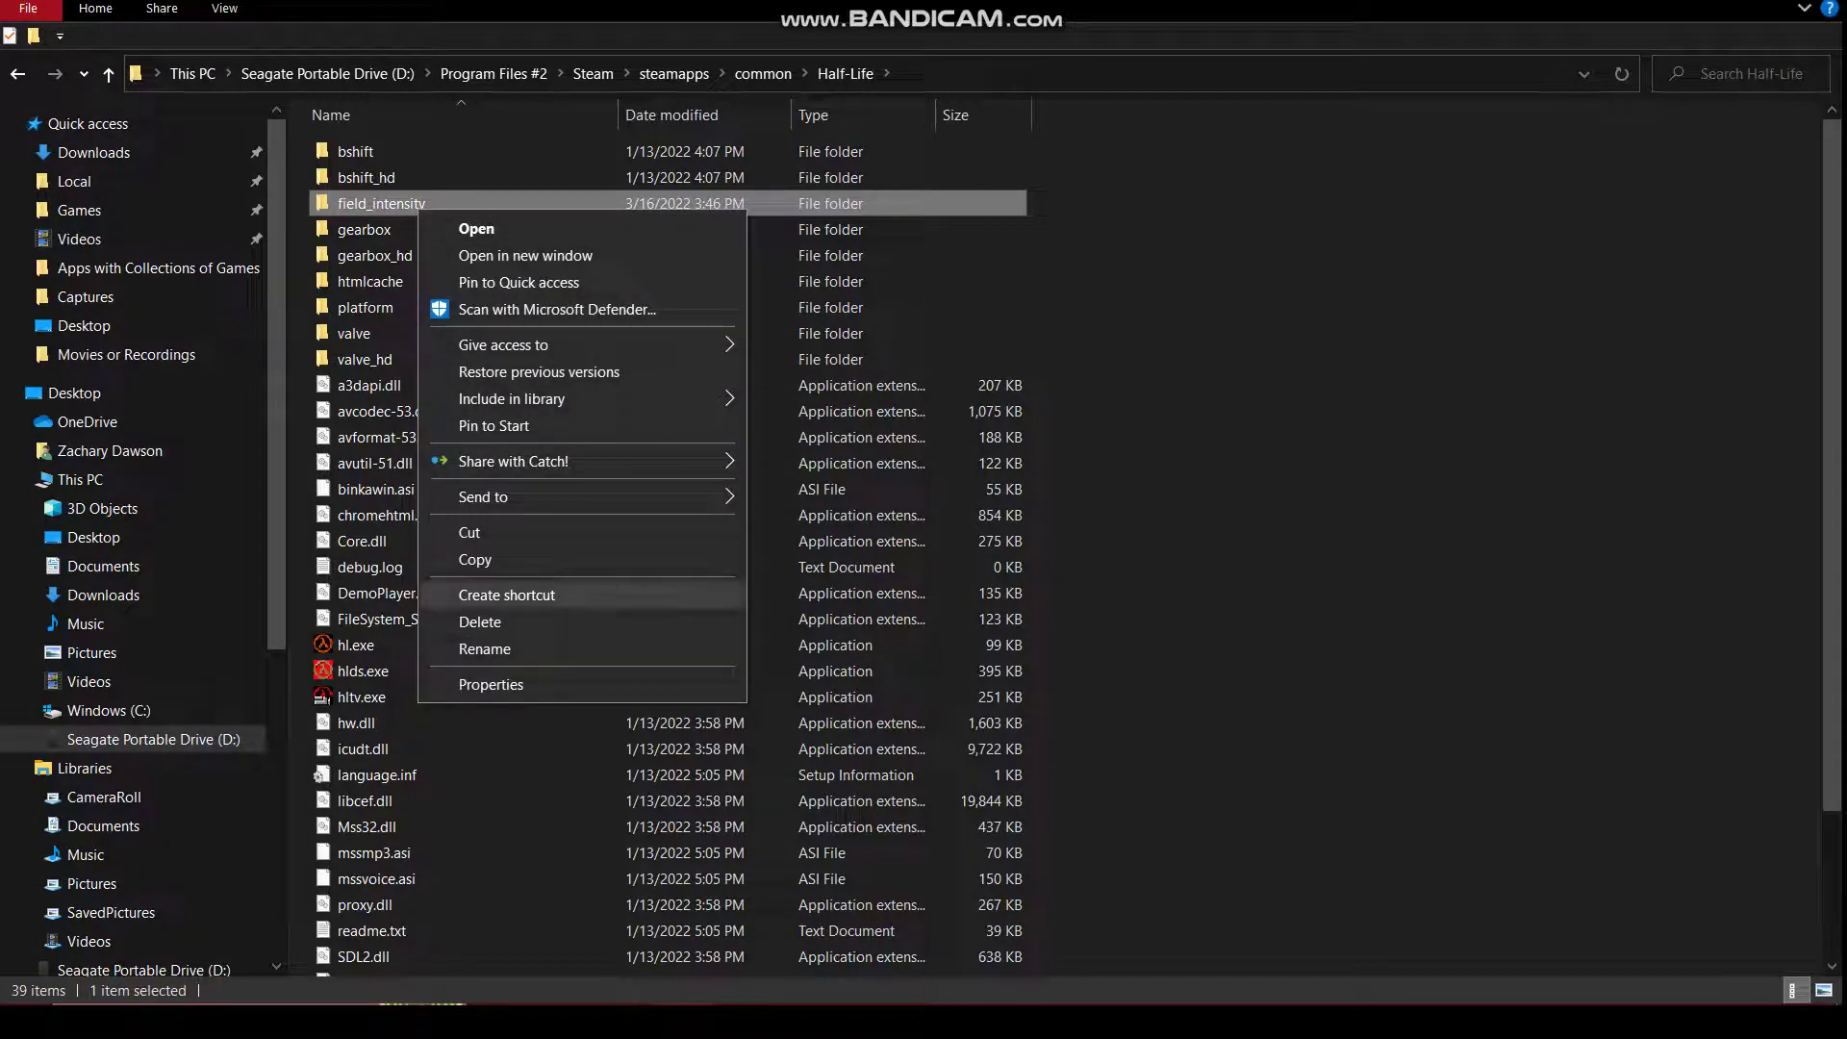
click(469, 532)
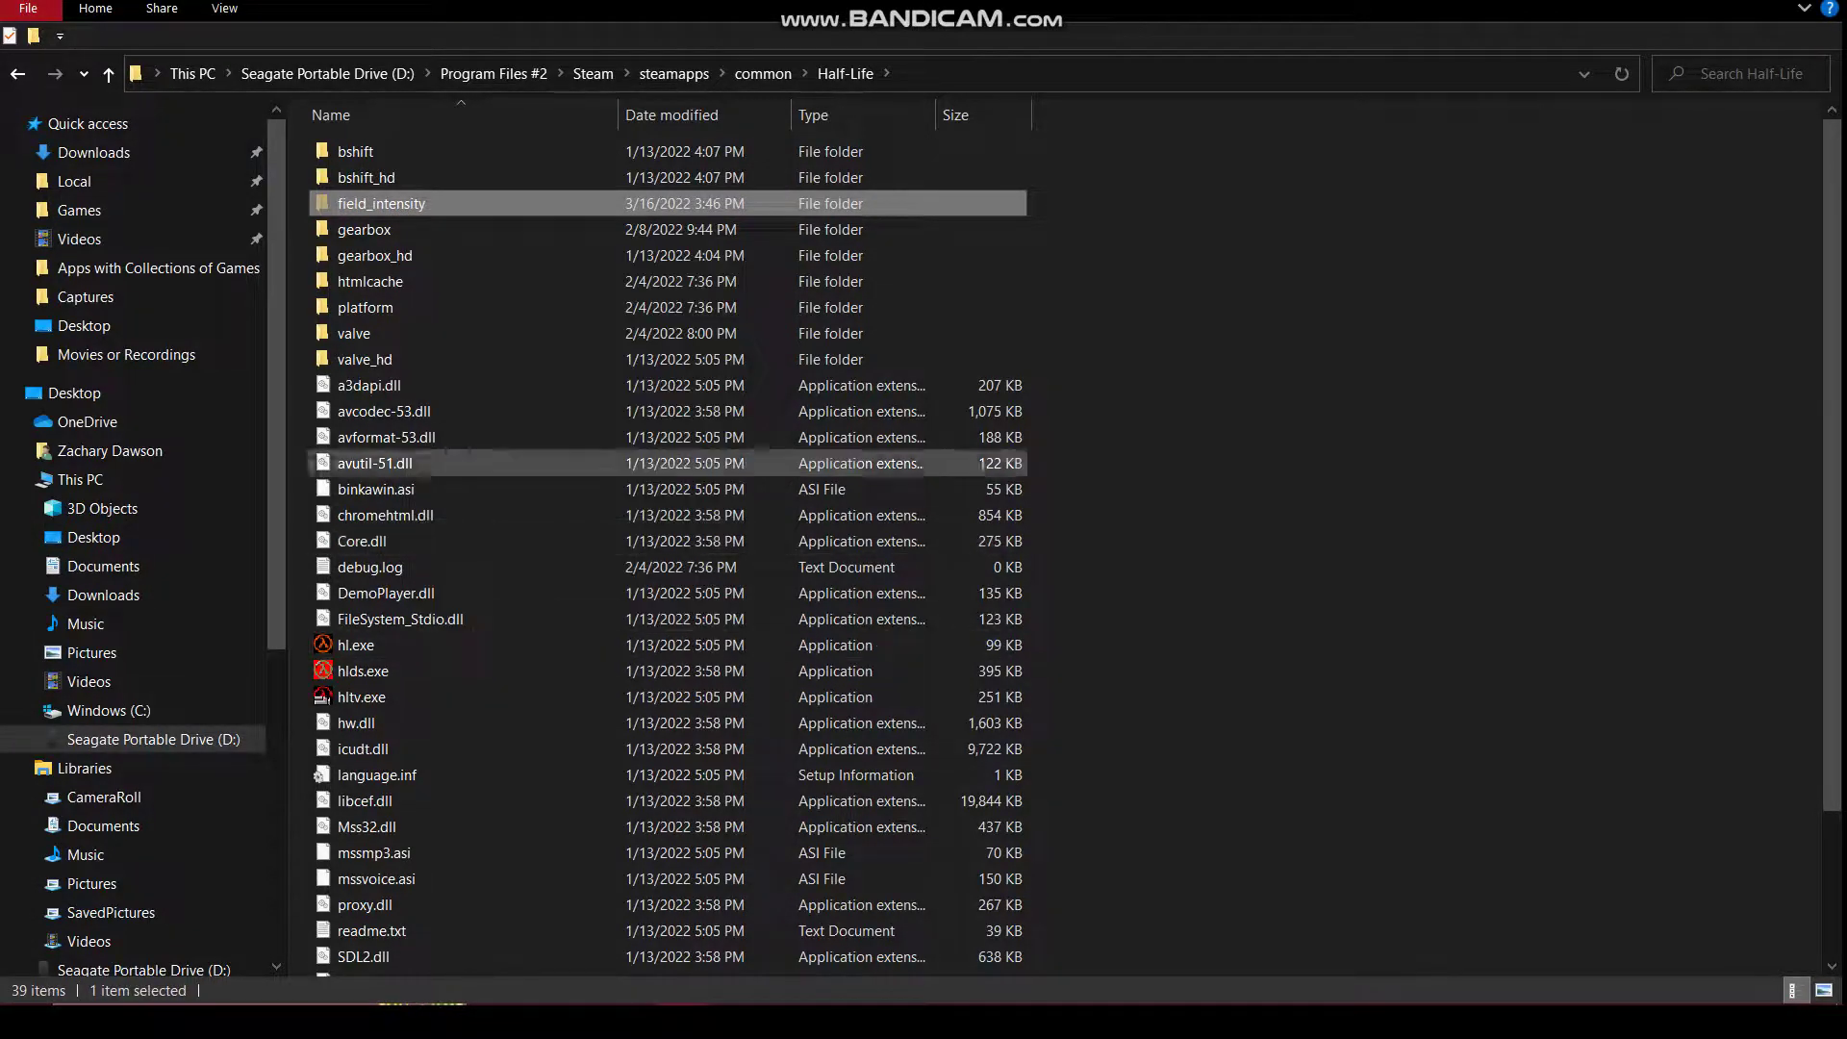
click(763, 73)
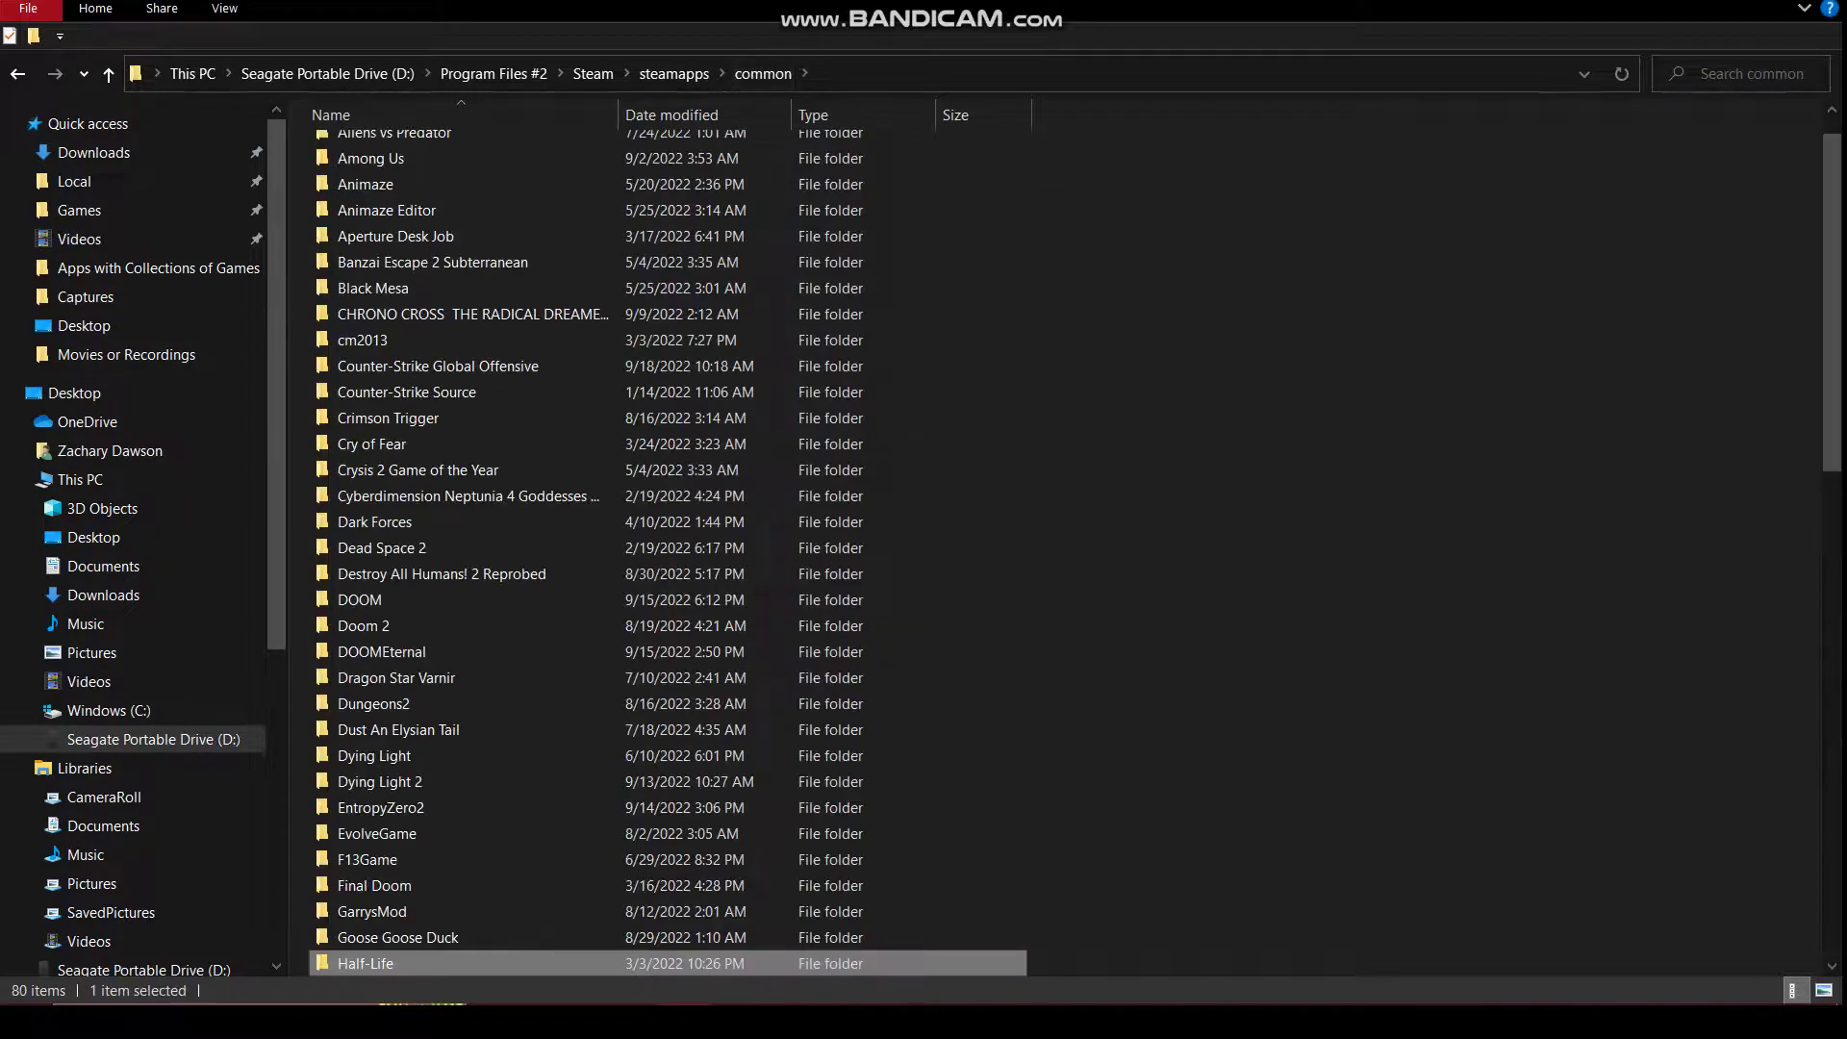
click(673, 73)
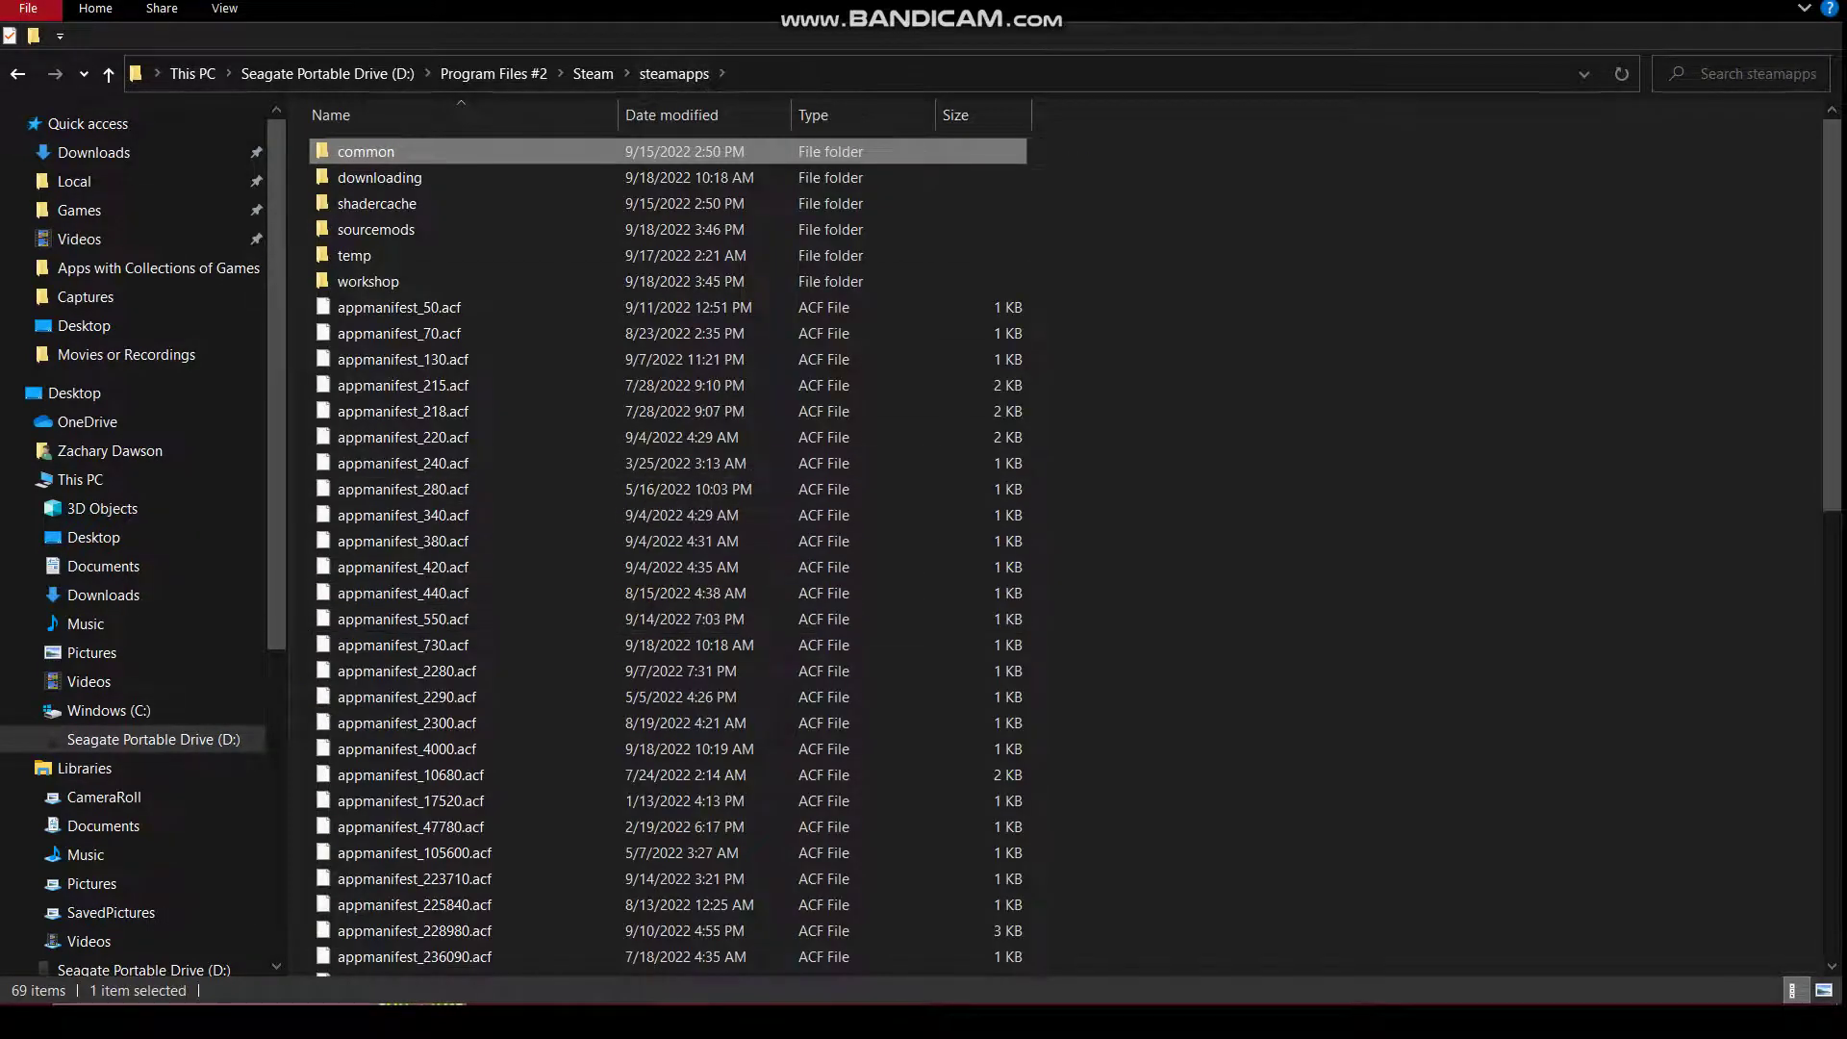
click(433, 229)
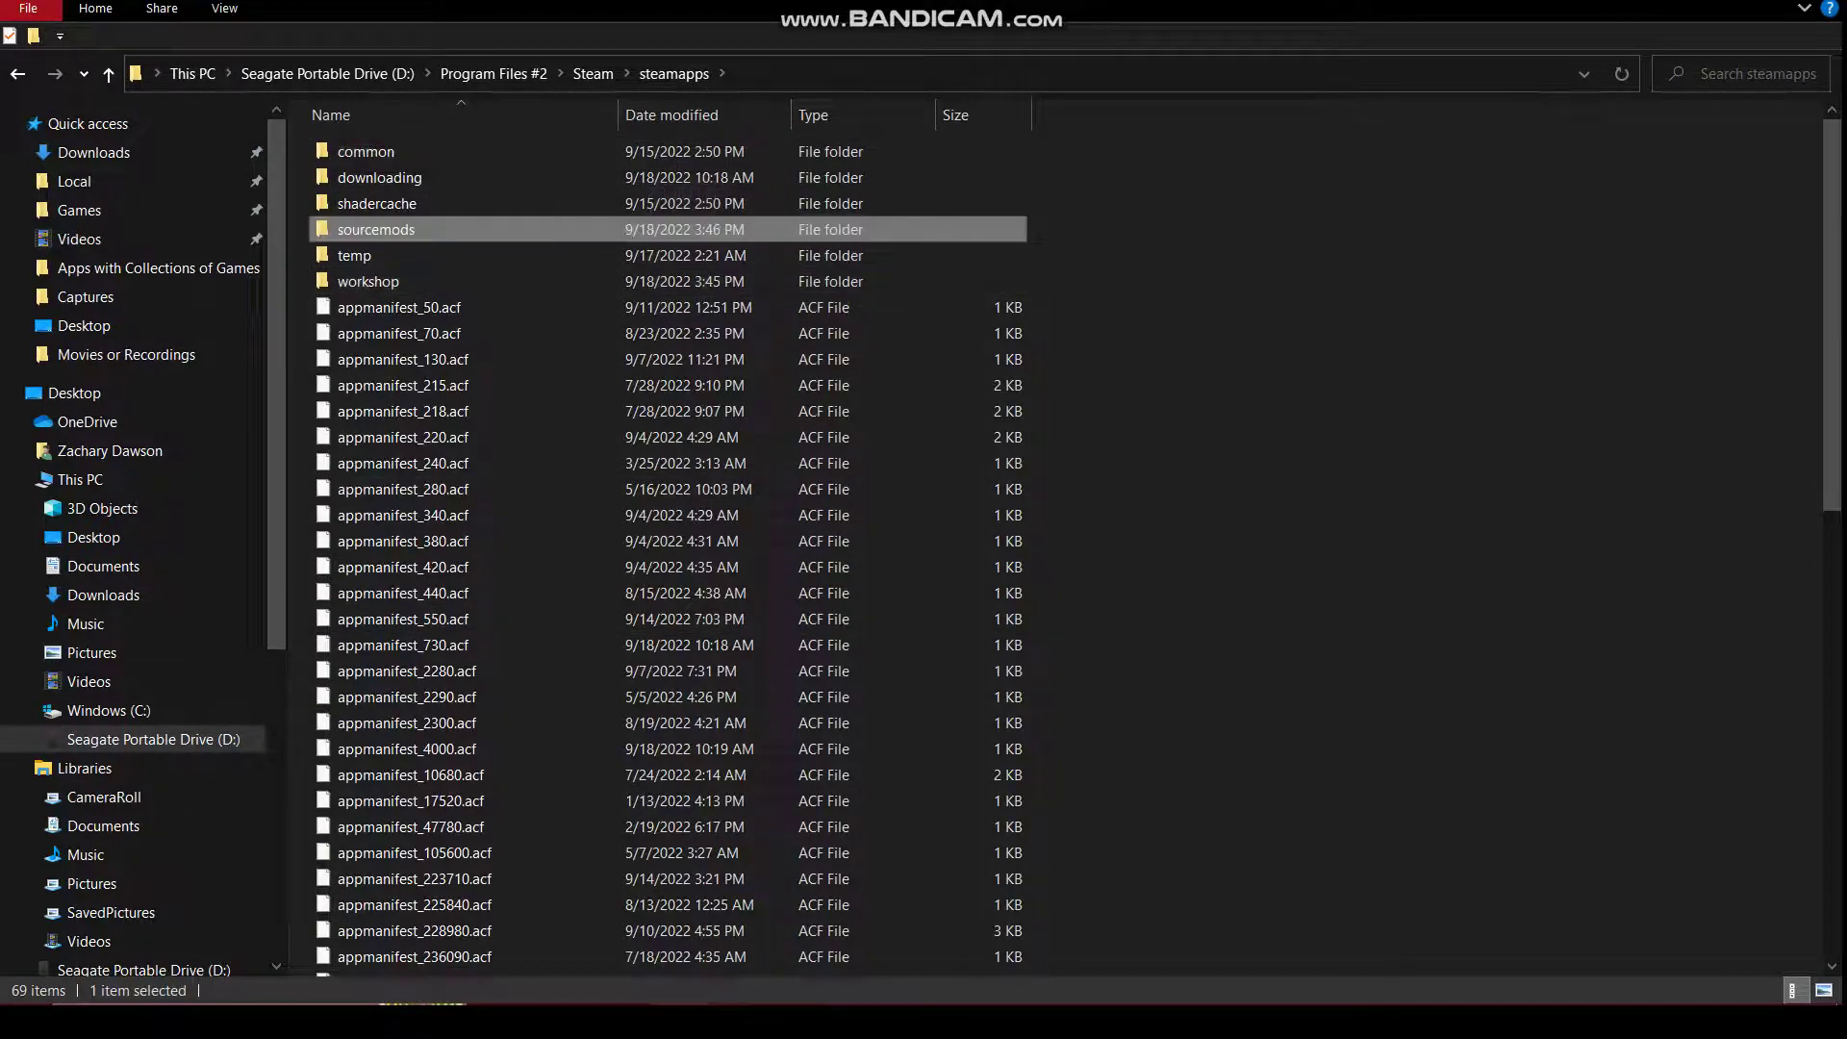
key(Return)
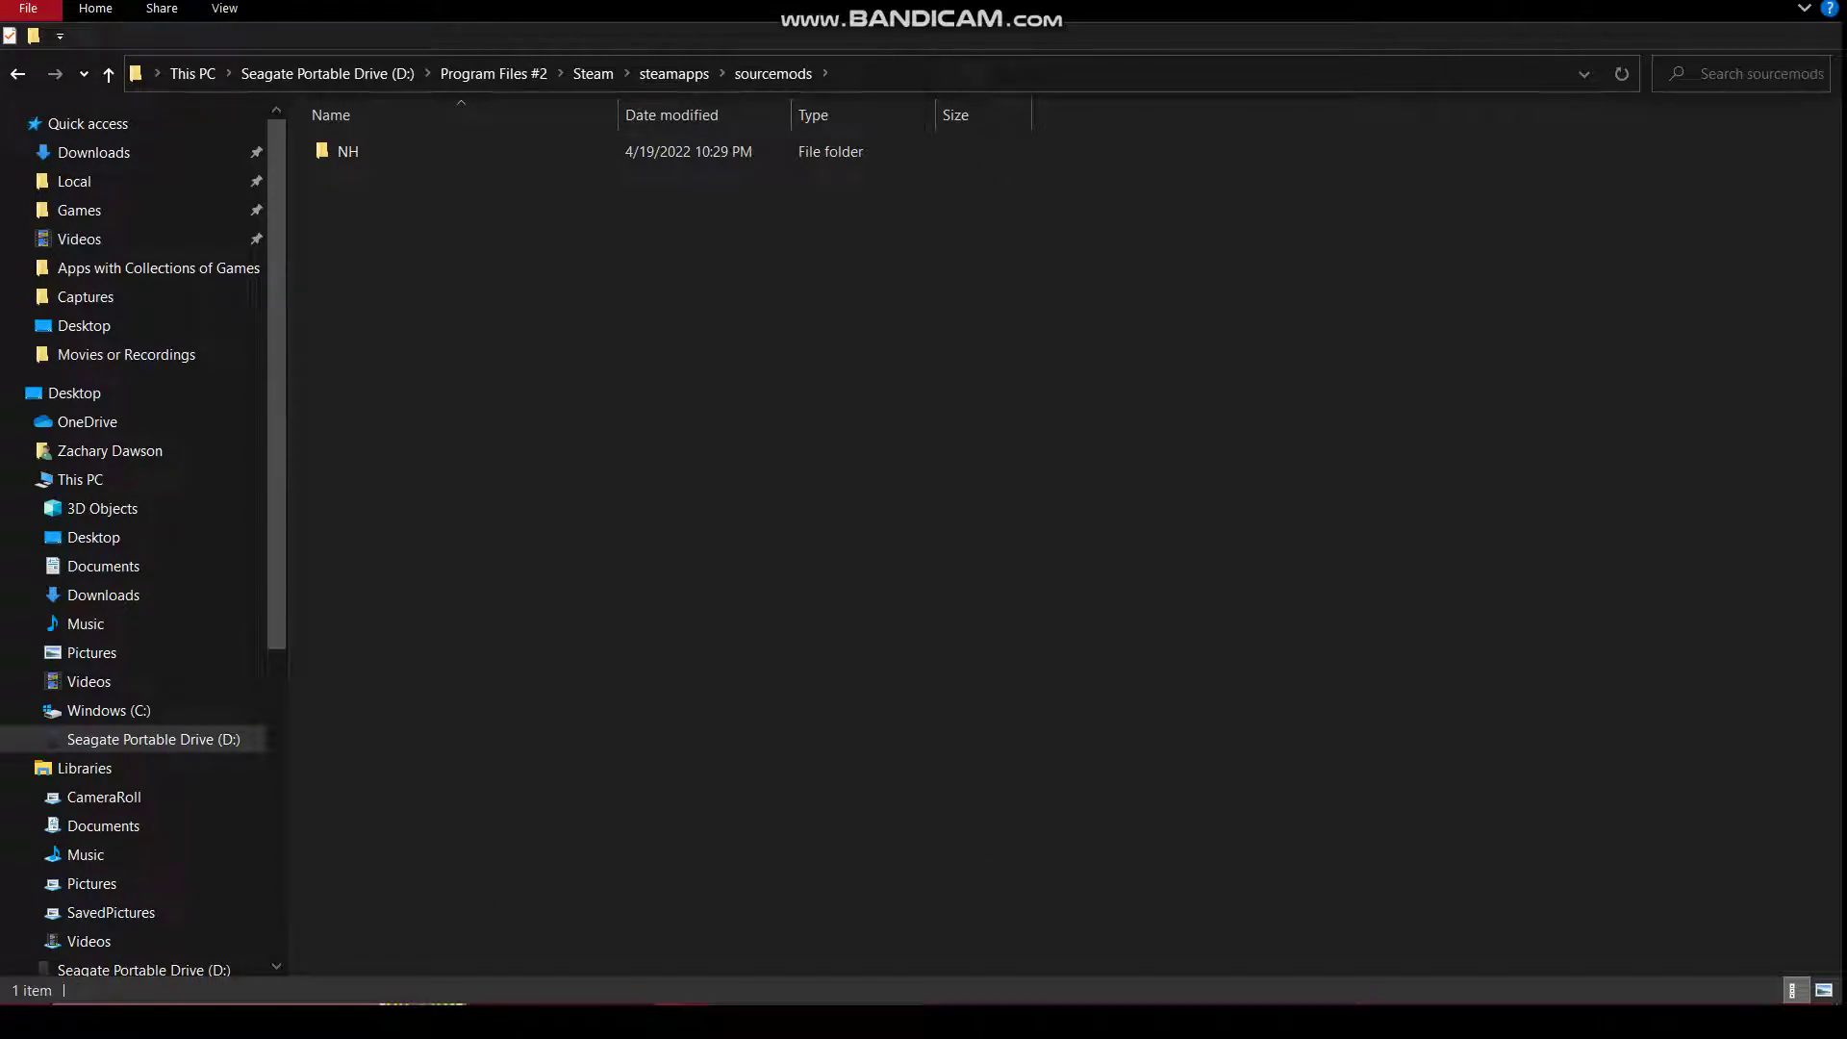
key(ctrl+v)
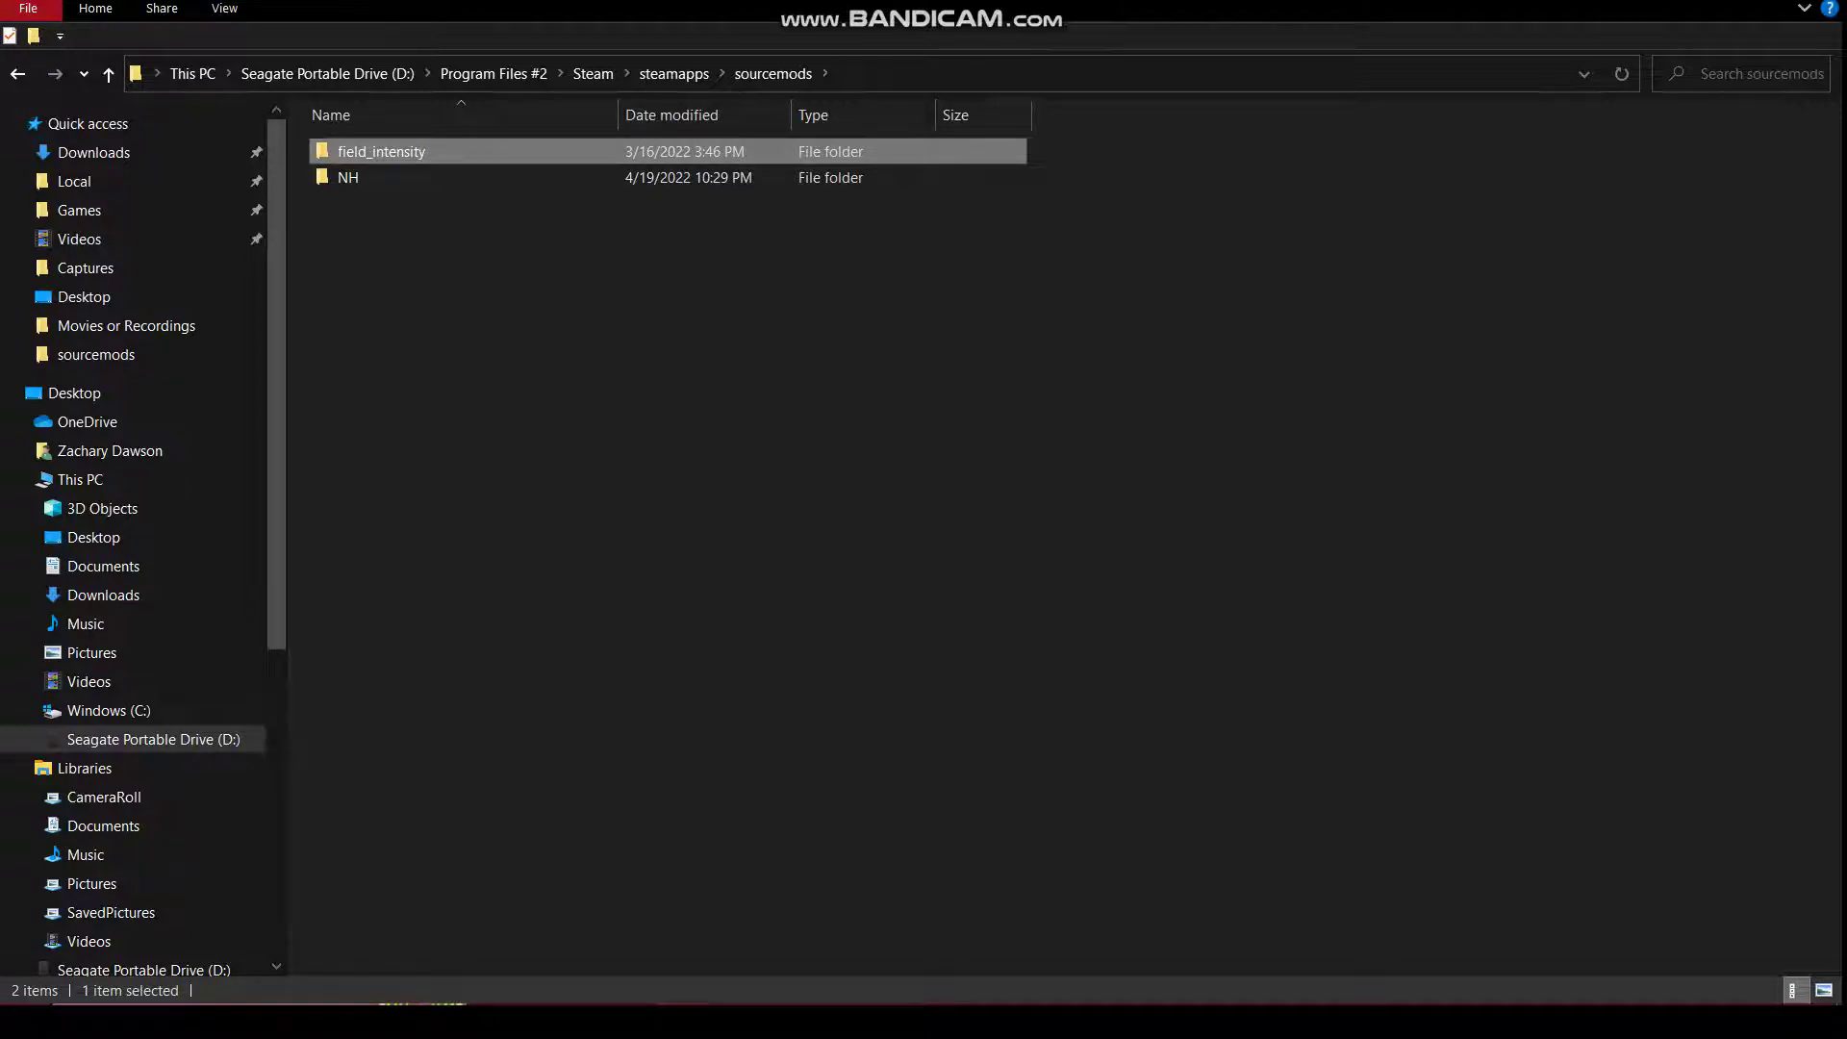
Step: Exit the Steam client from its icon in the hidden system tray
mouse_move(1635, 1000)
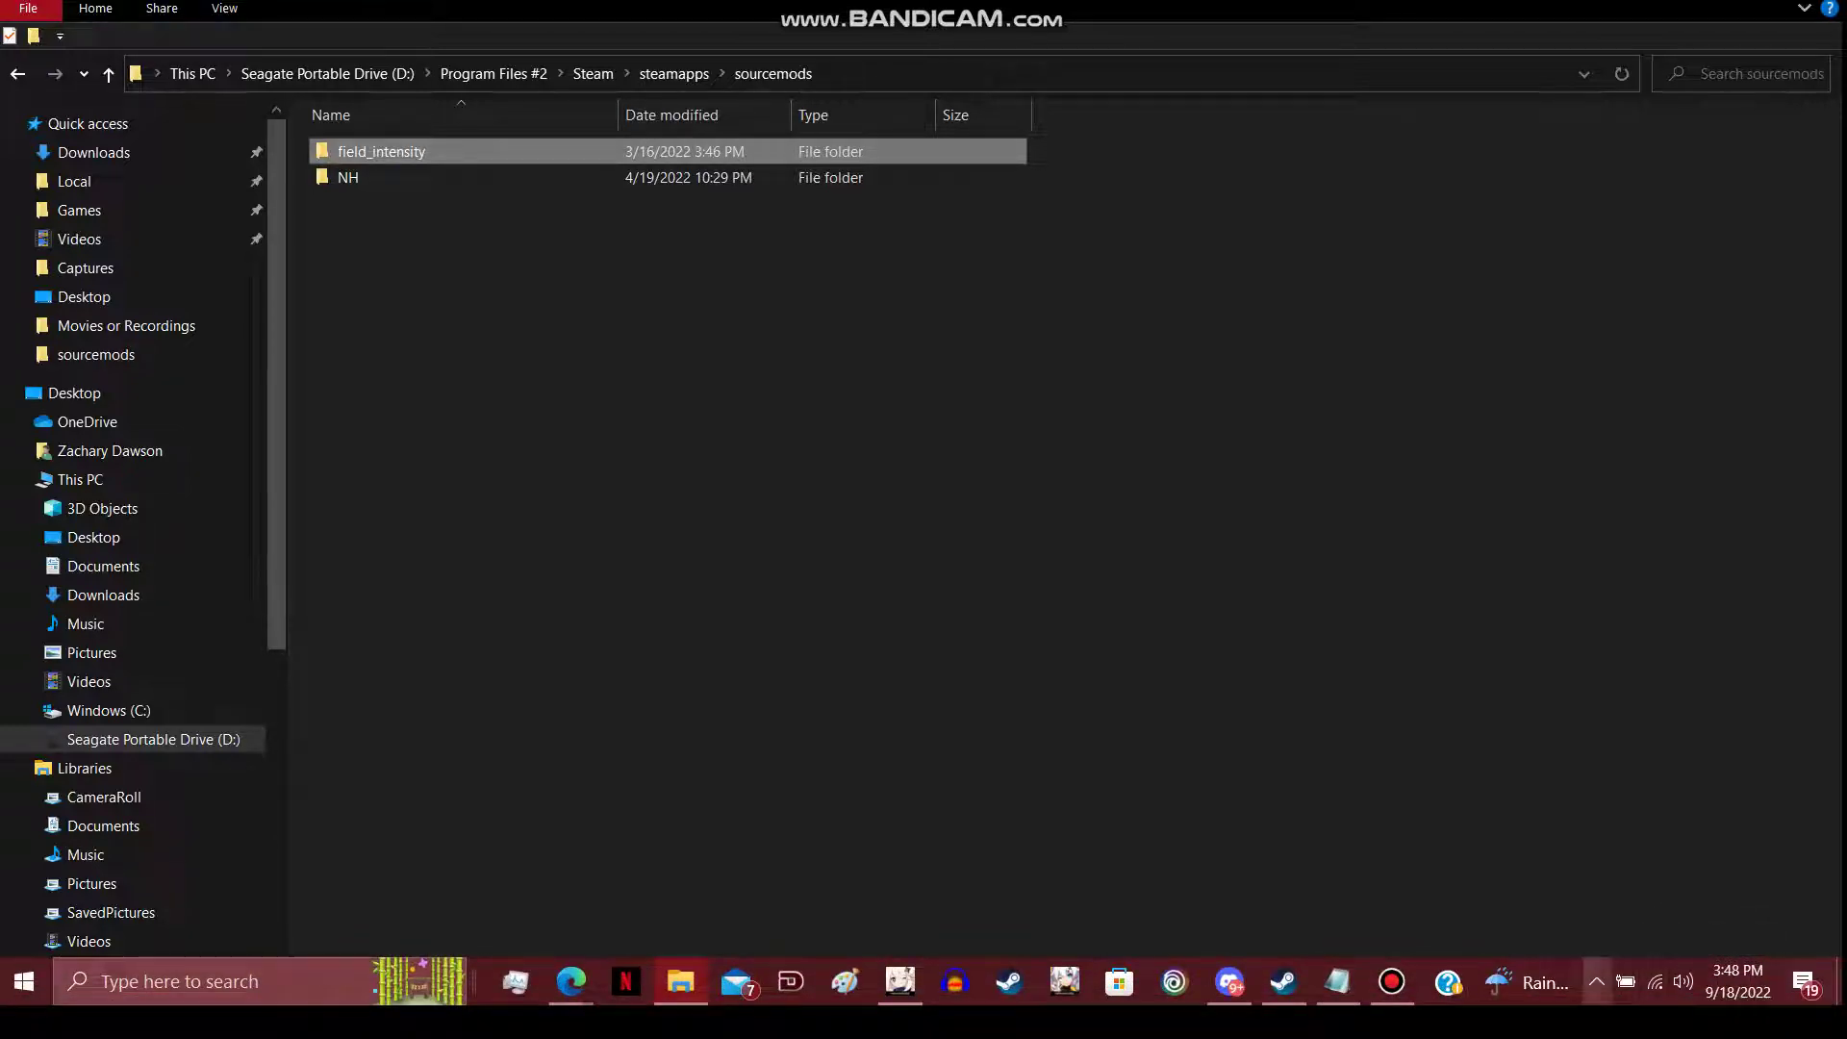
click(1595, 981)
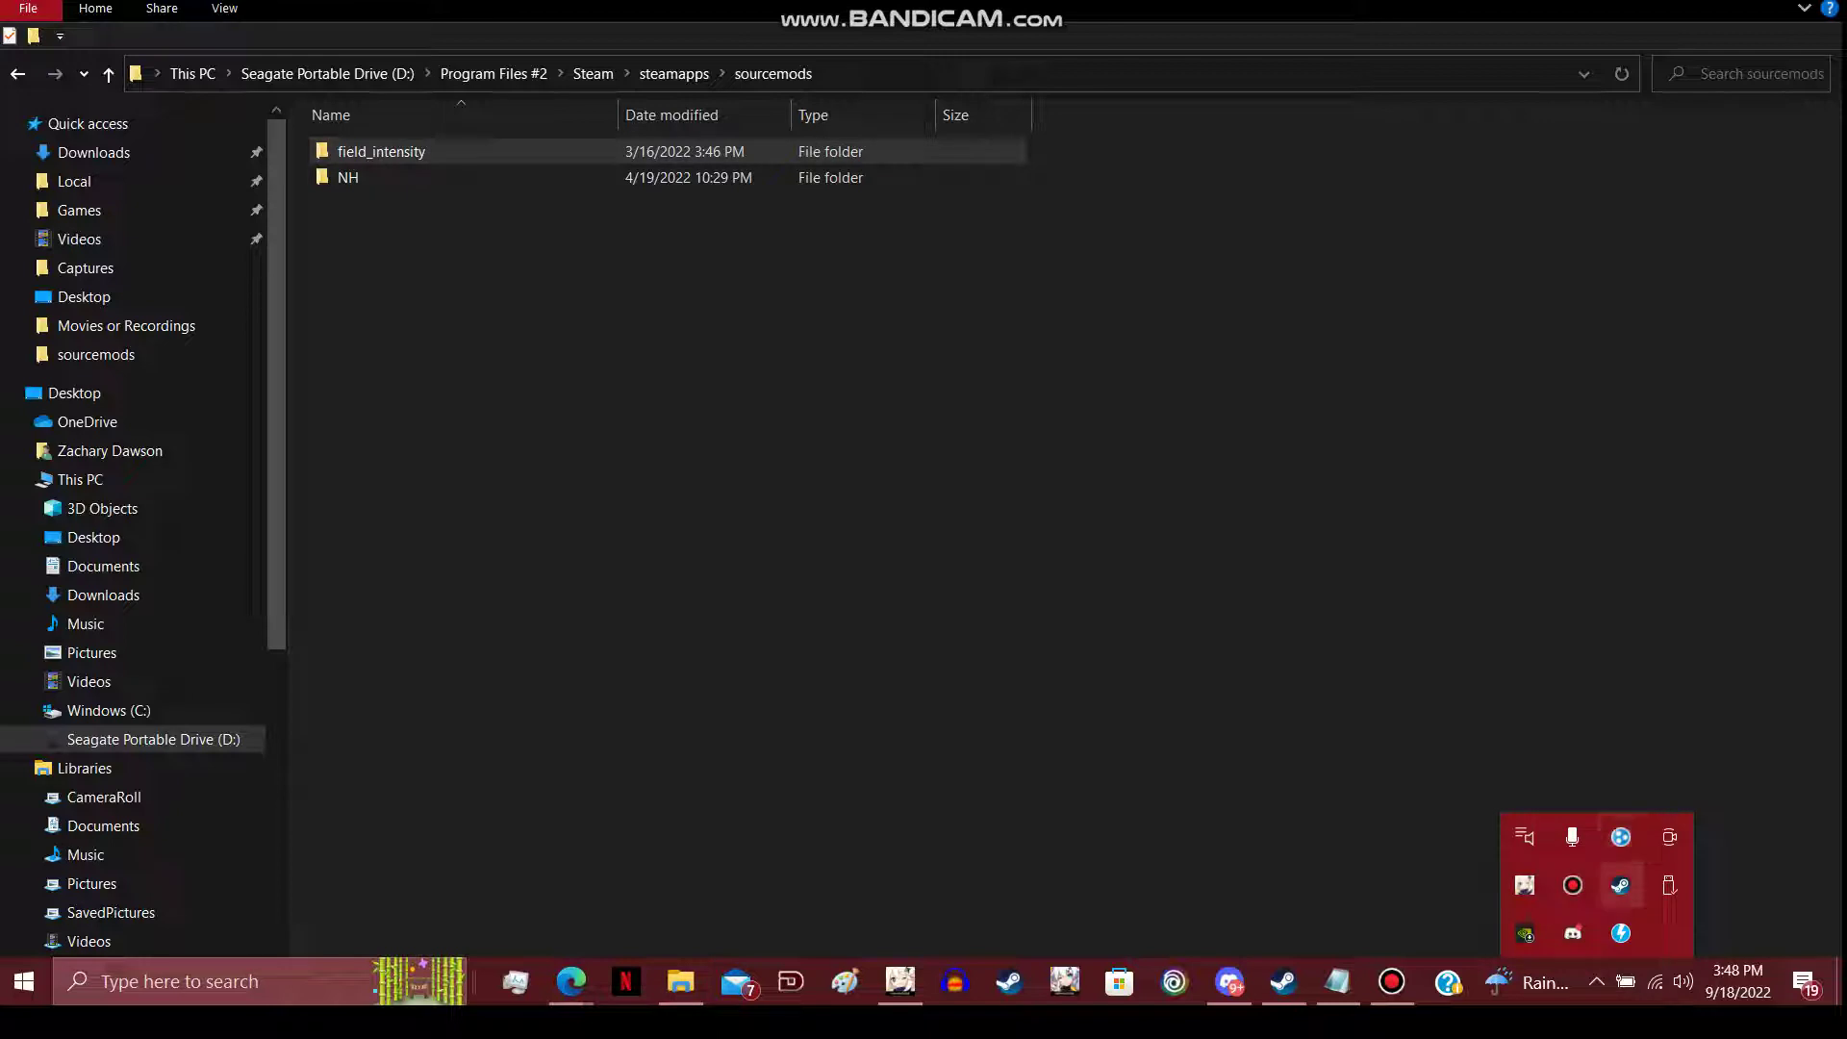
right_click(1620, 885)
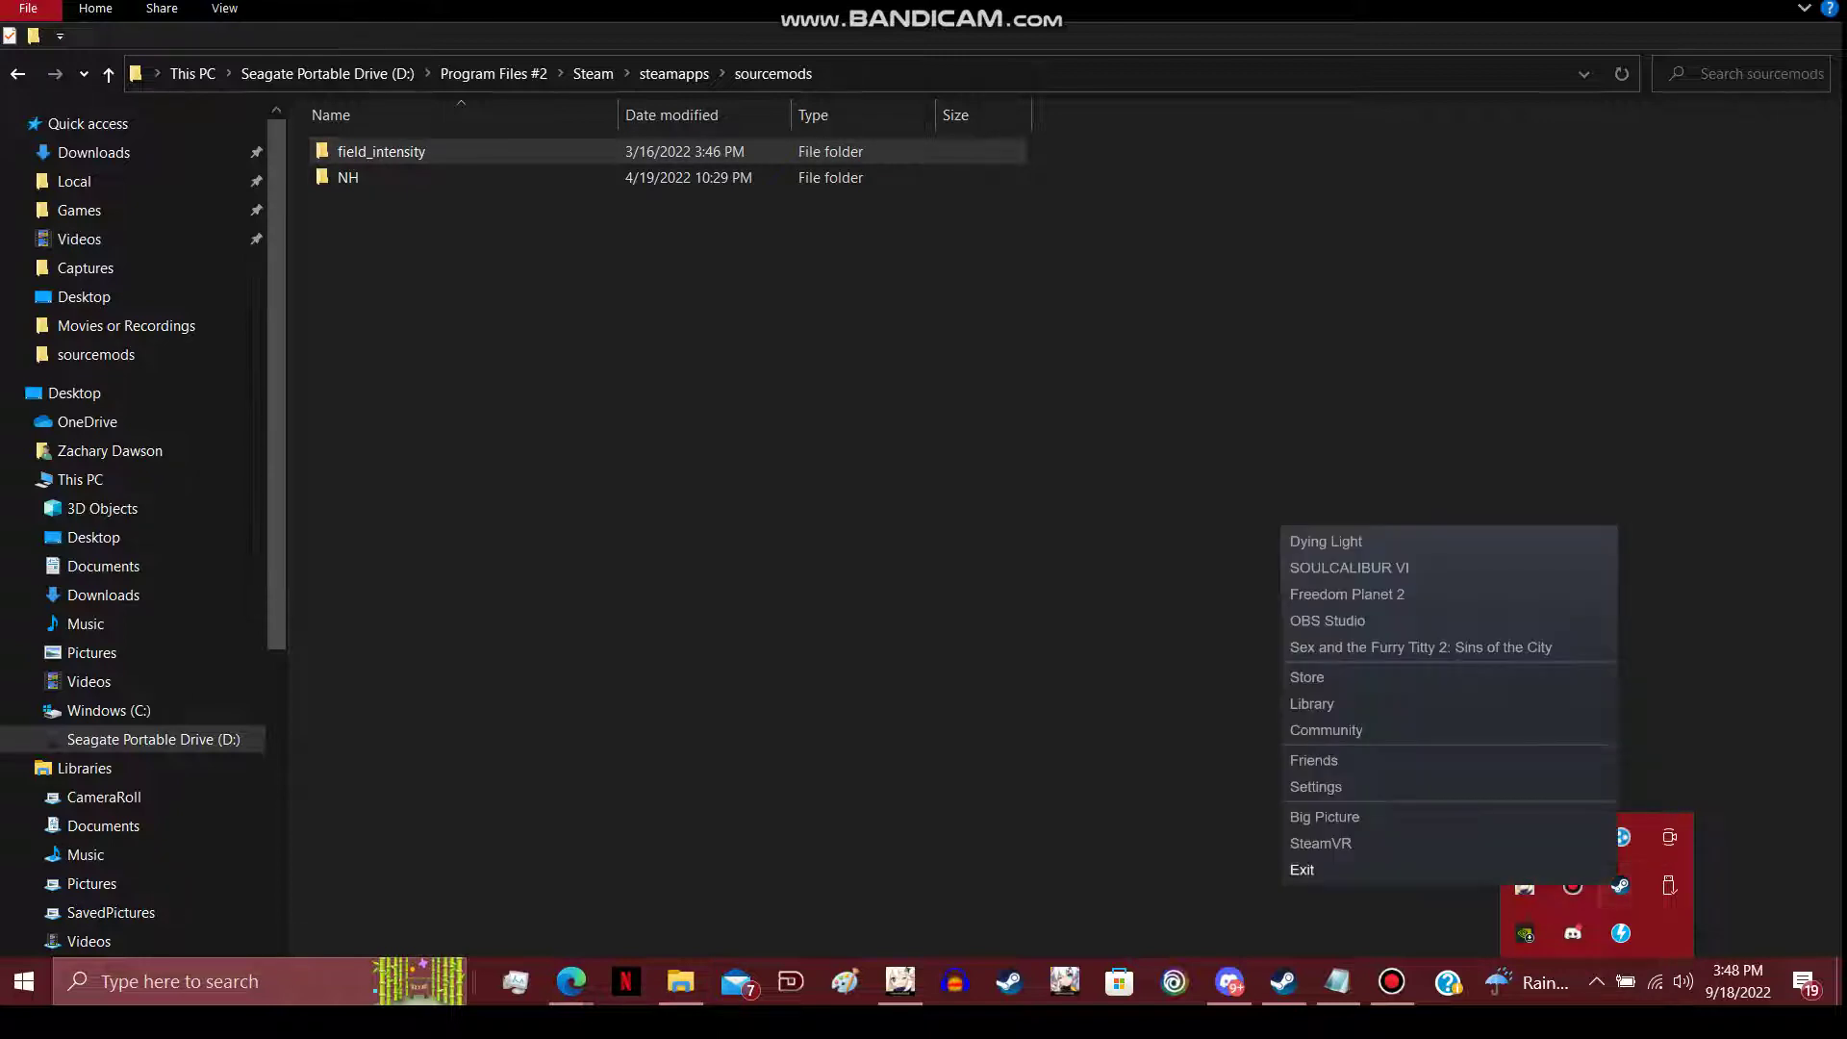
click(1303, 870)
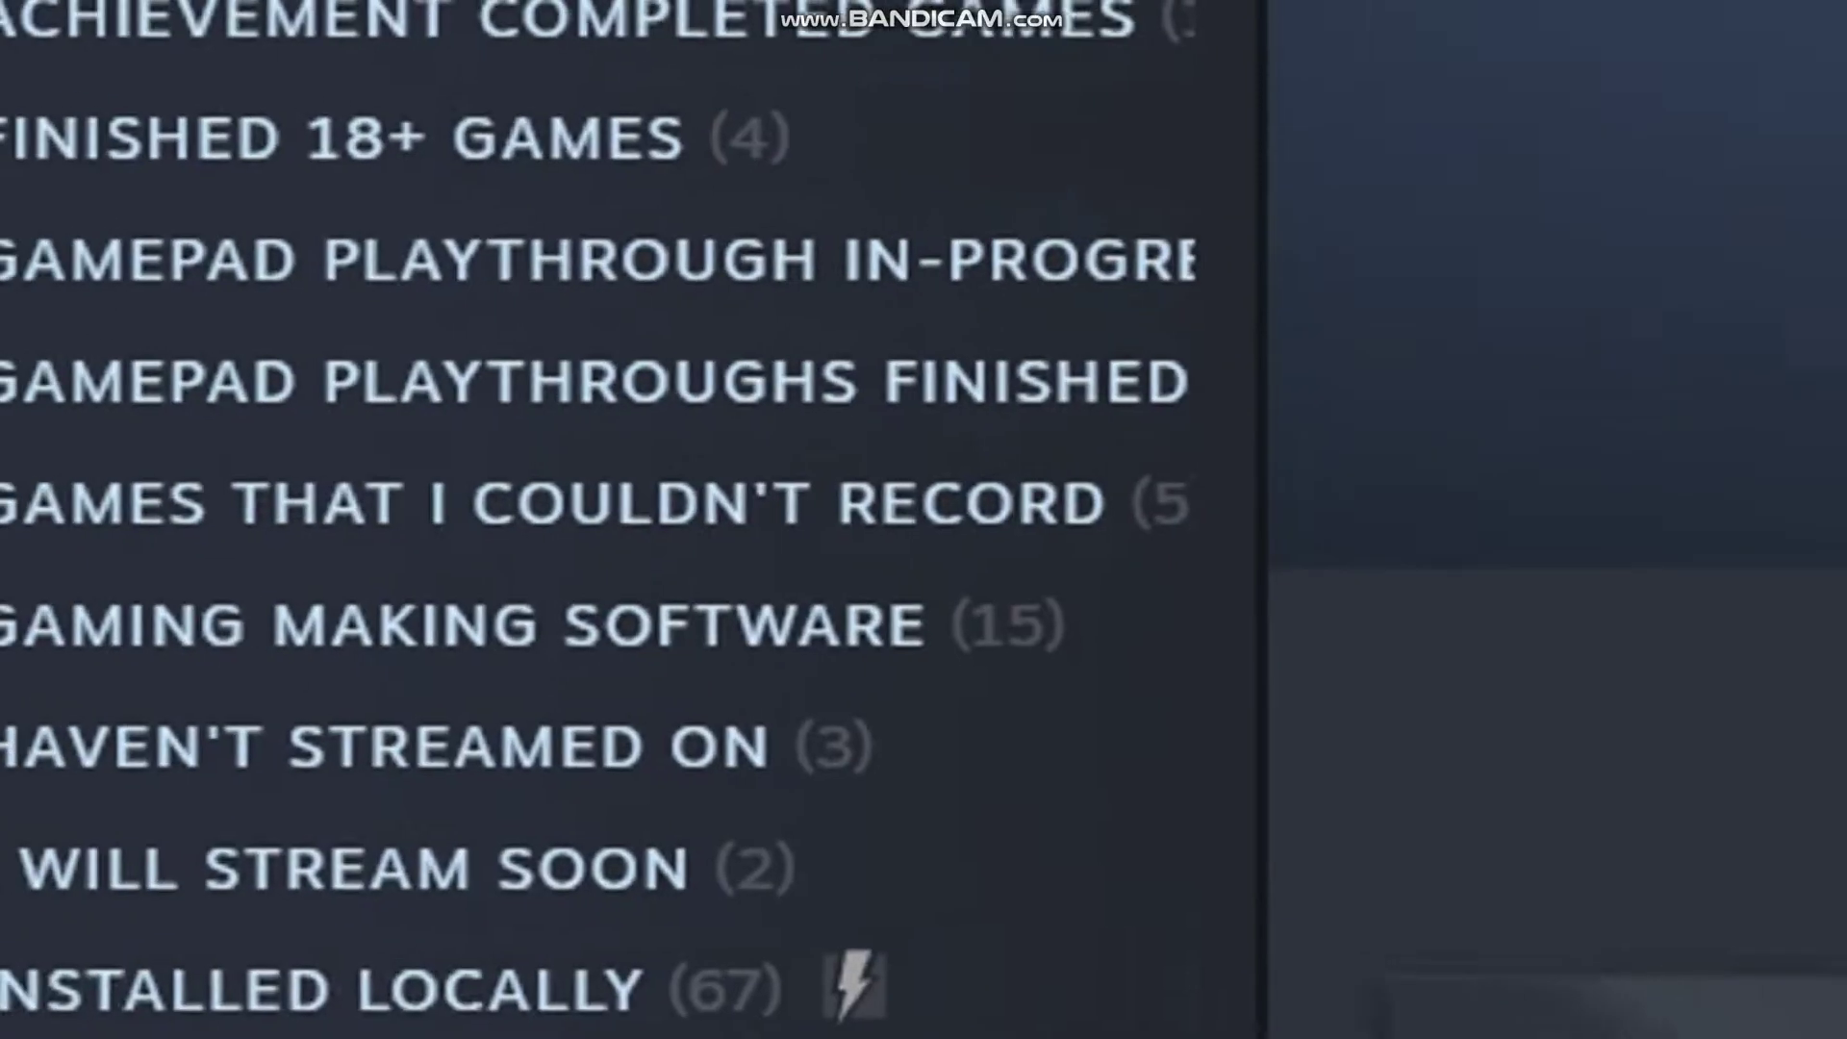
Step: Review the Half-Life titles in Installed Locally, from Half-Life 2 to Half-Life: Restored
scroll(674, 520, down, 5)
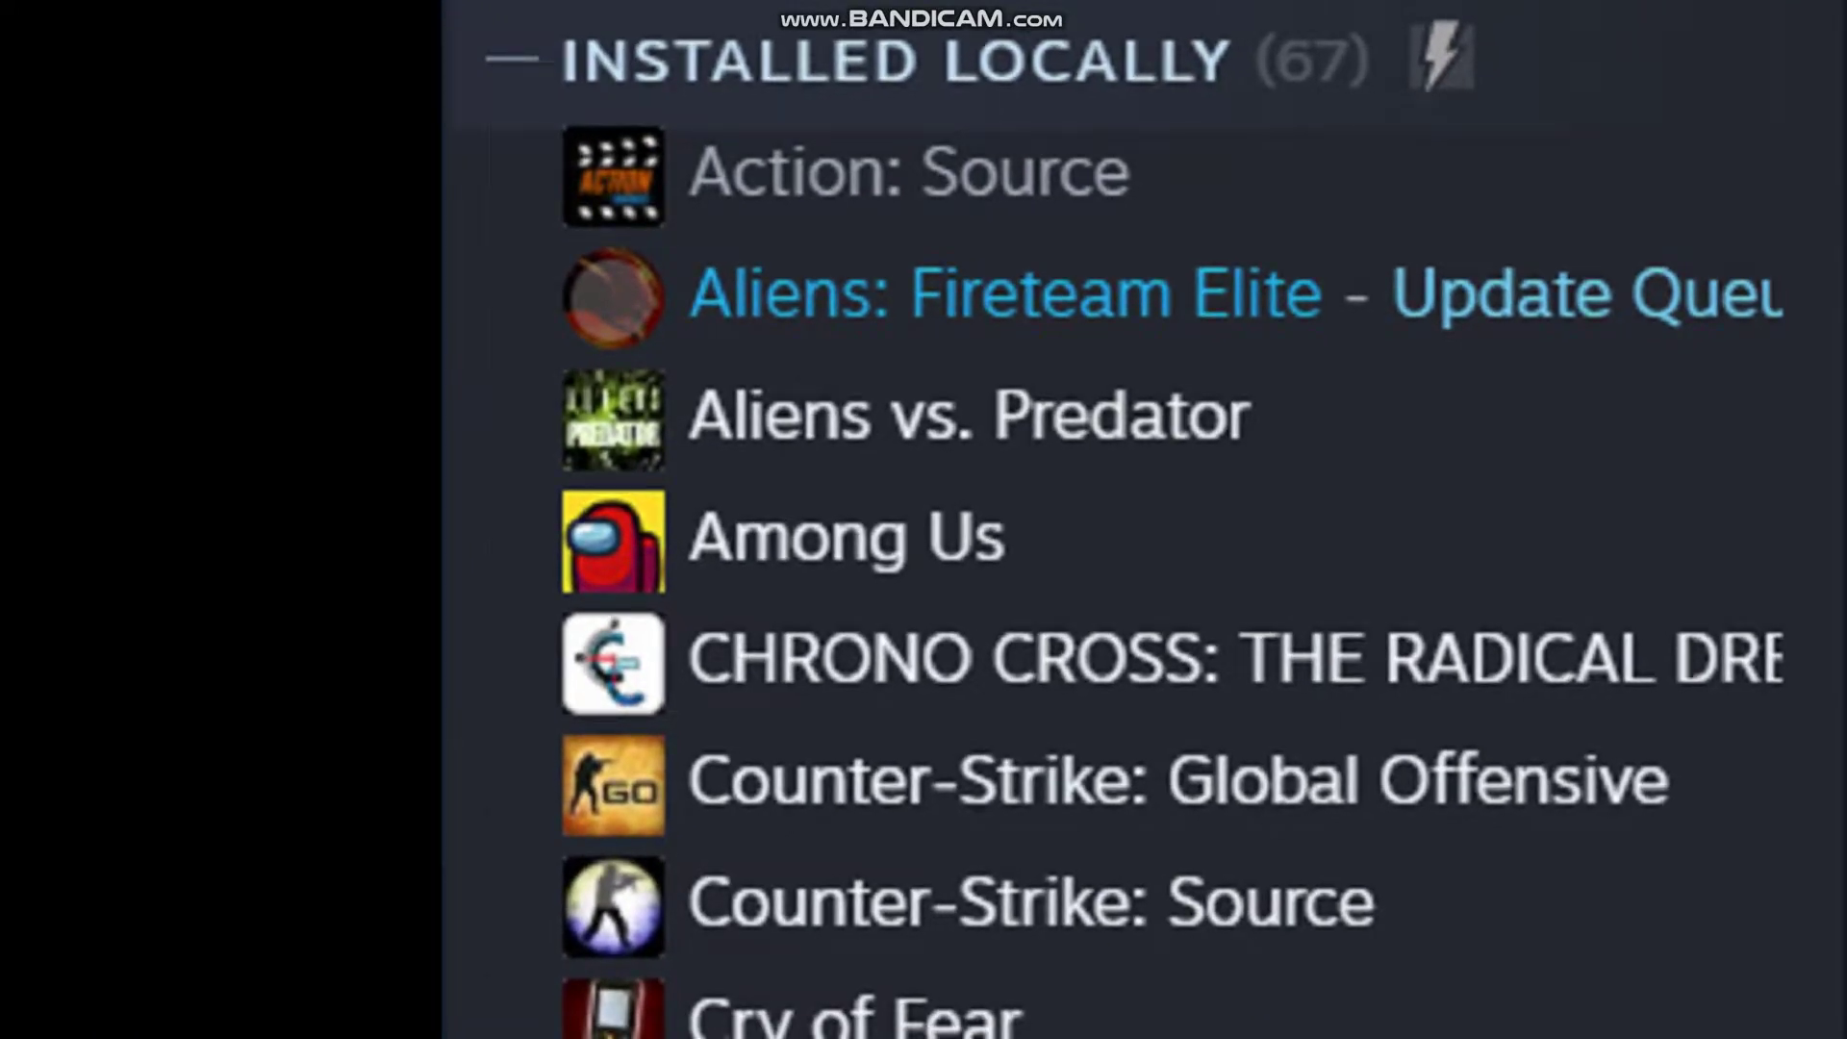
scroll(1135, 538, down, 10)
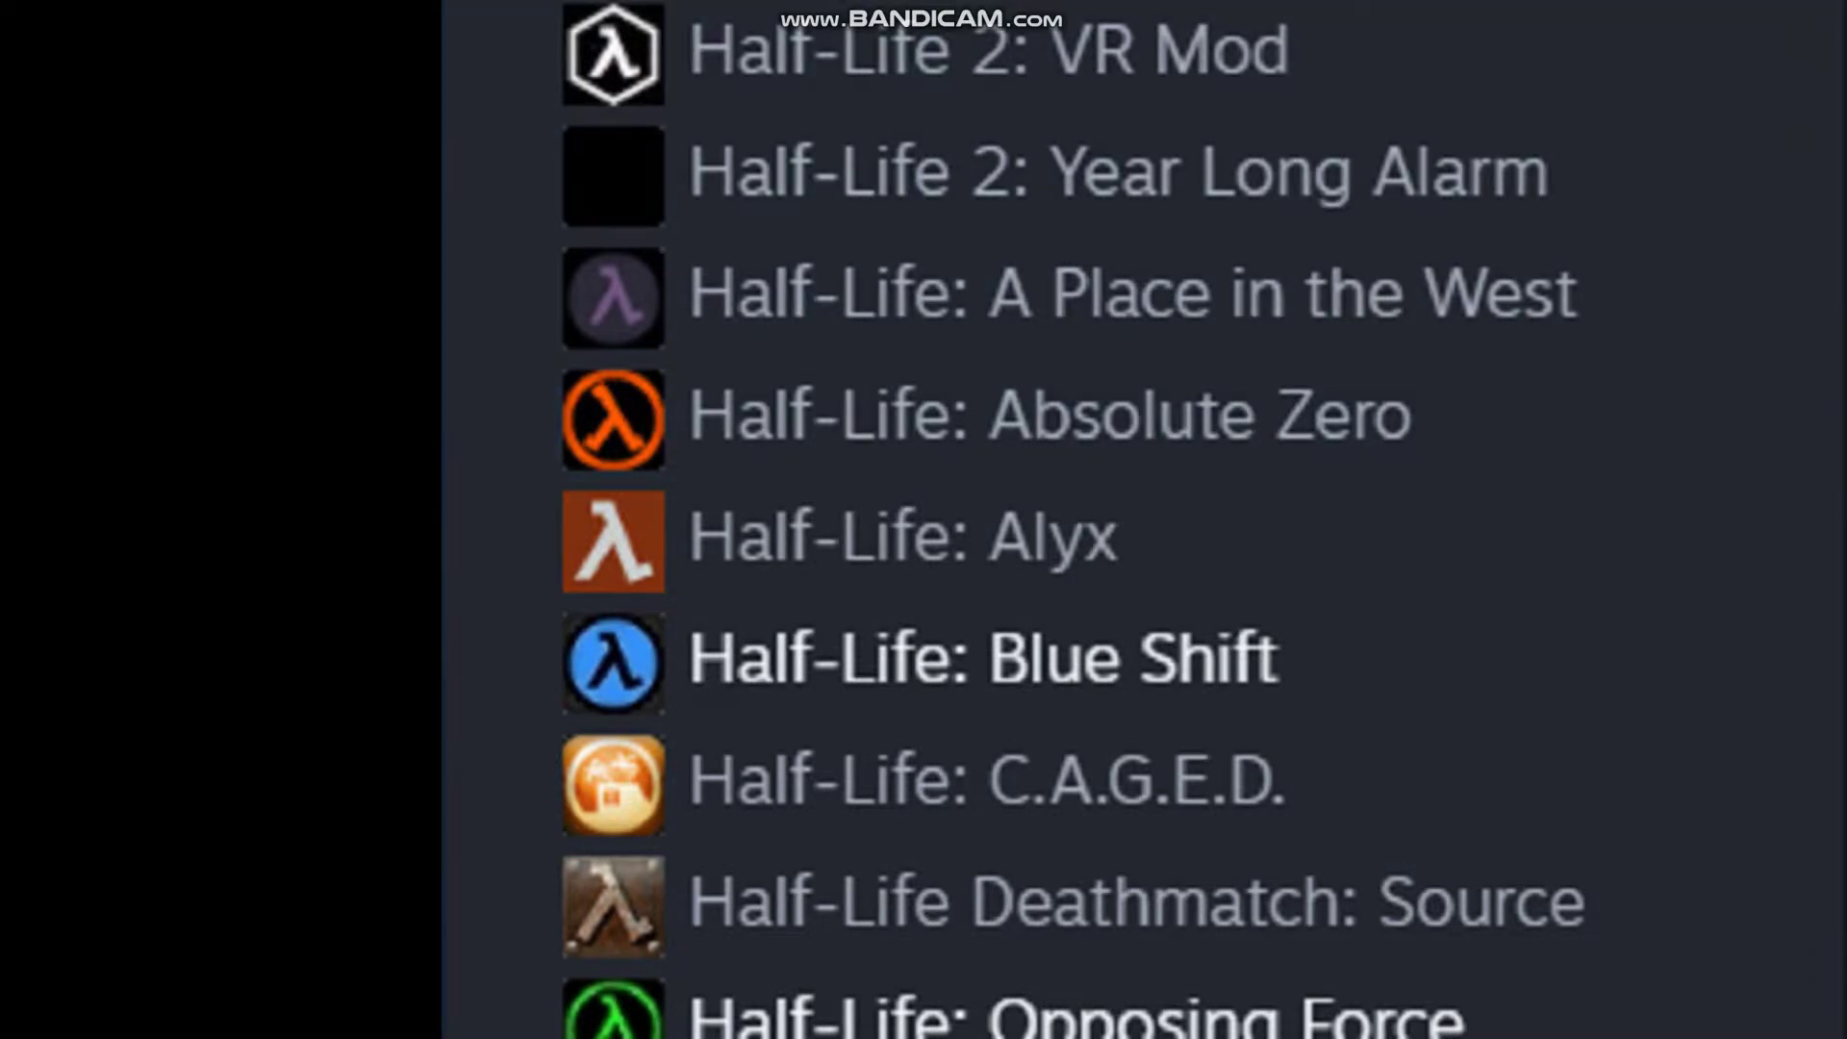
scroll(1058, 519, up, 3)
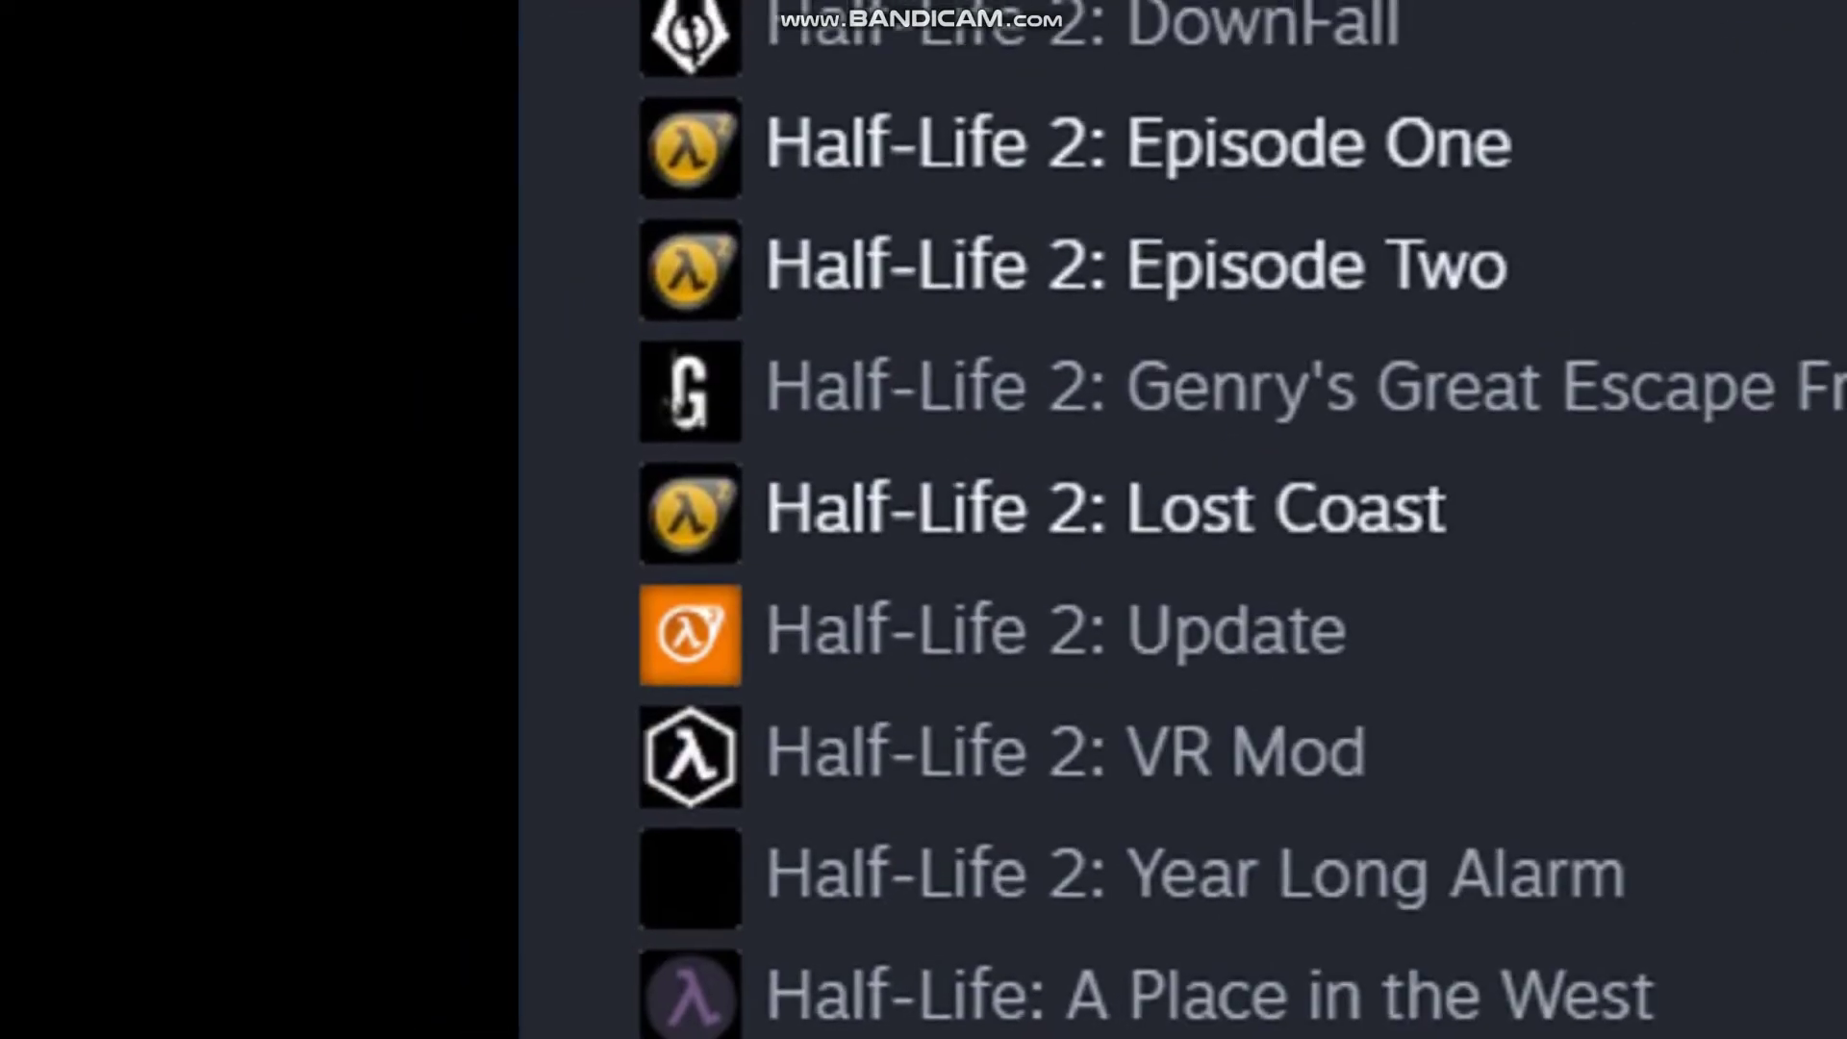
scroll(1058, 520, down, 2)
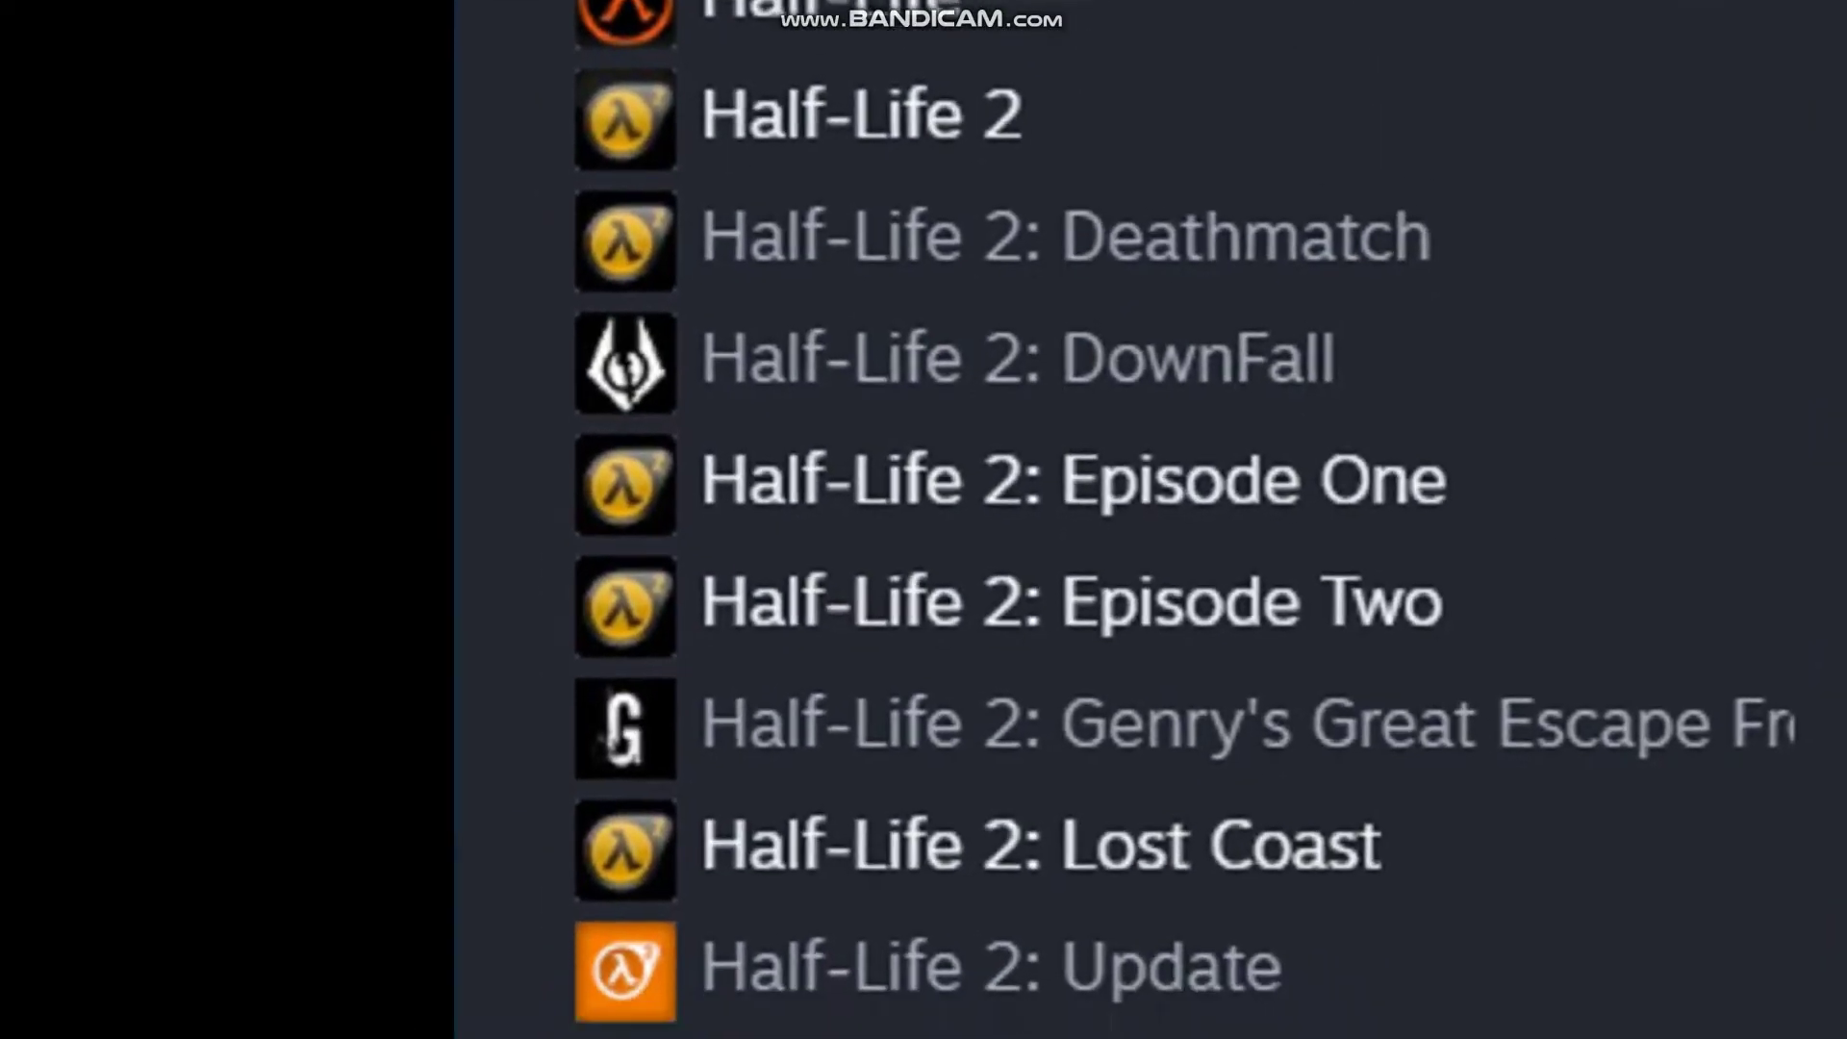
scroll(1058, 520, down, 3)
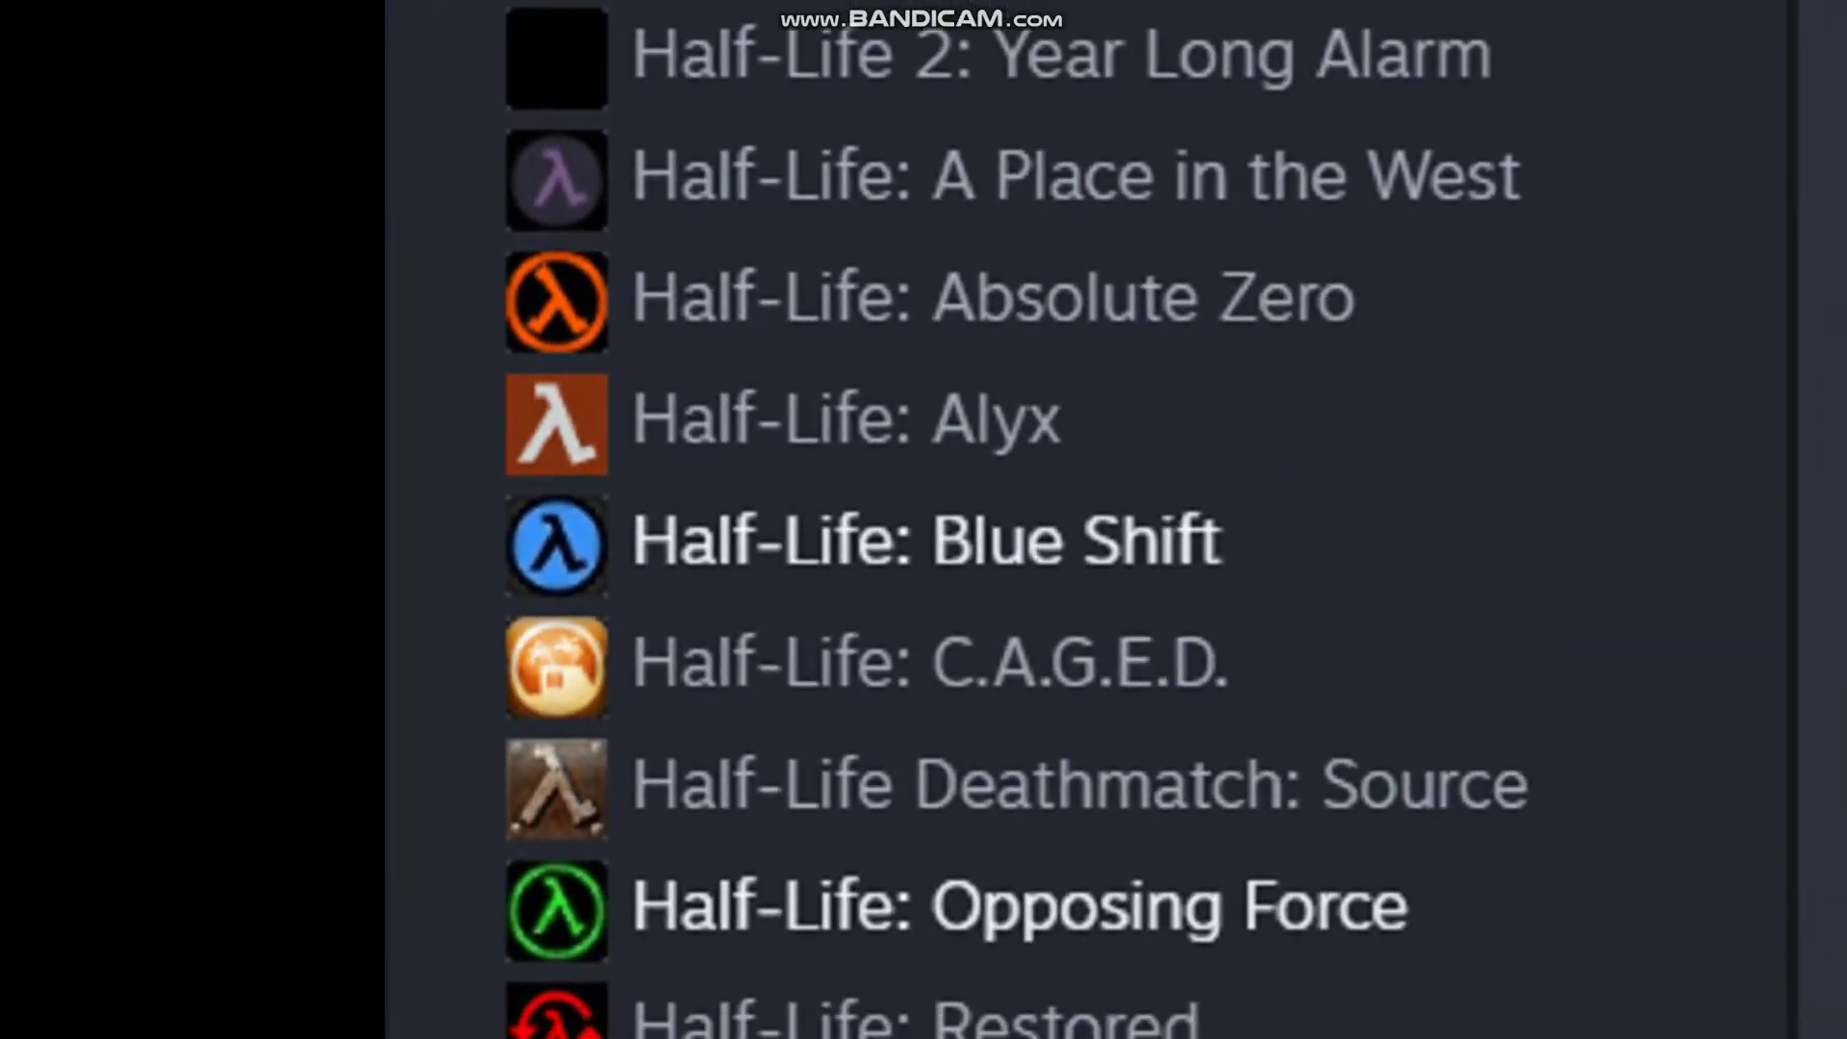
scroll(1058, 519, up, 2)
scroll(1058, 520, up, 3)
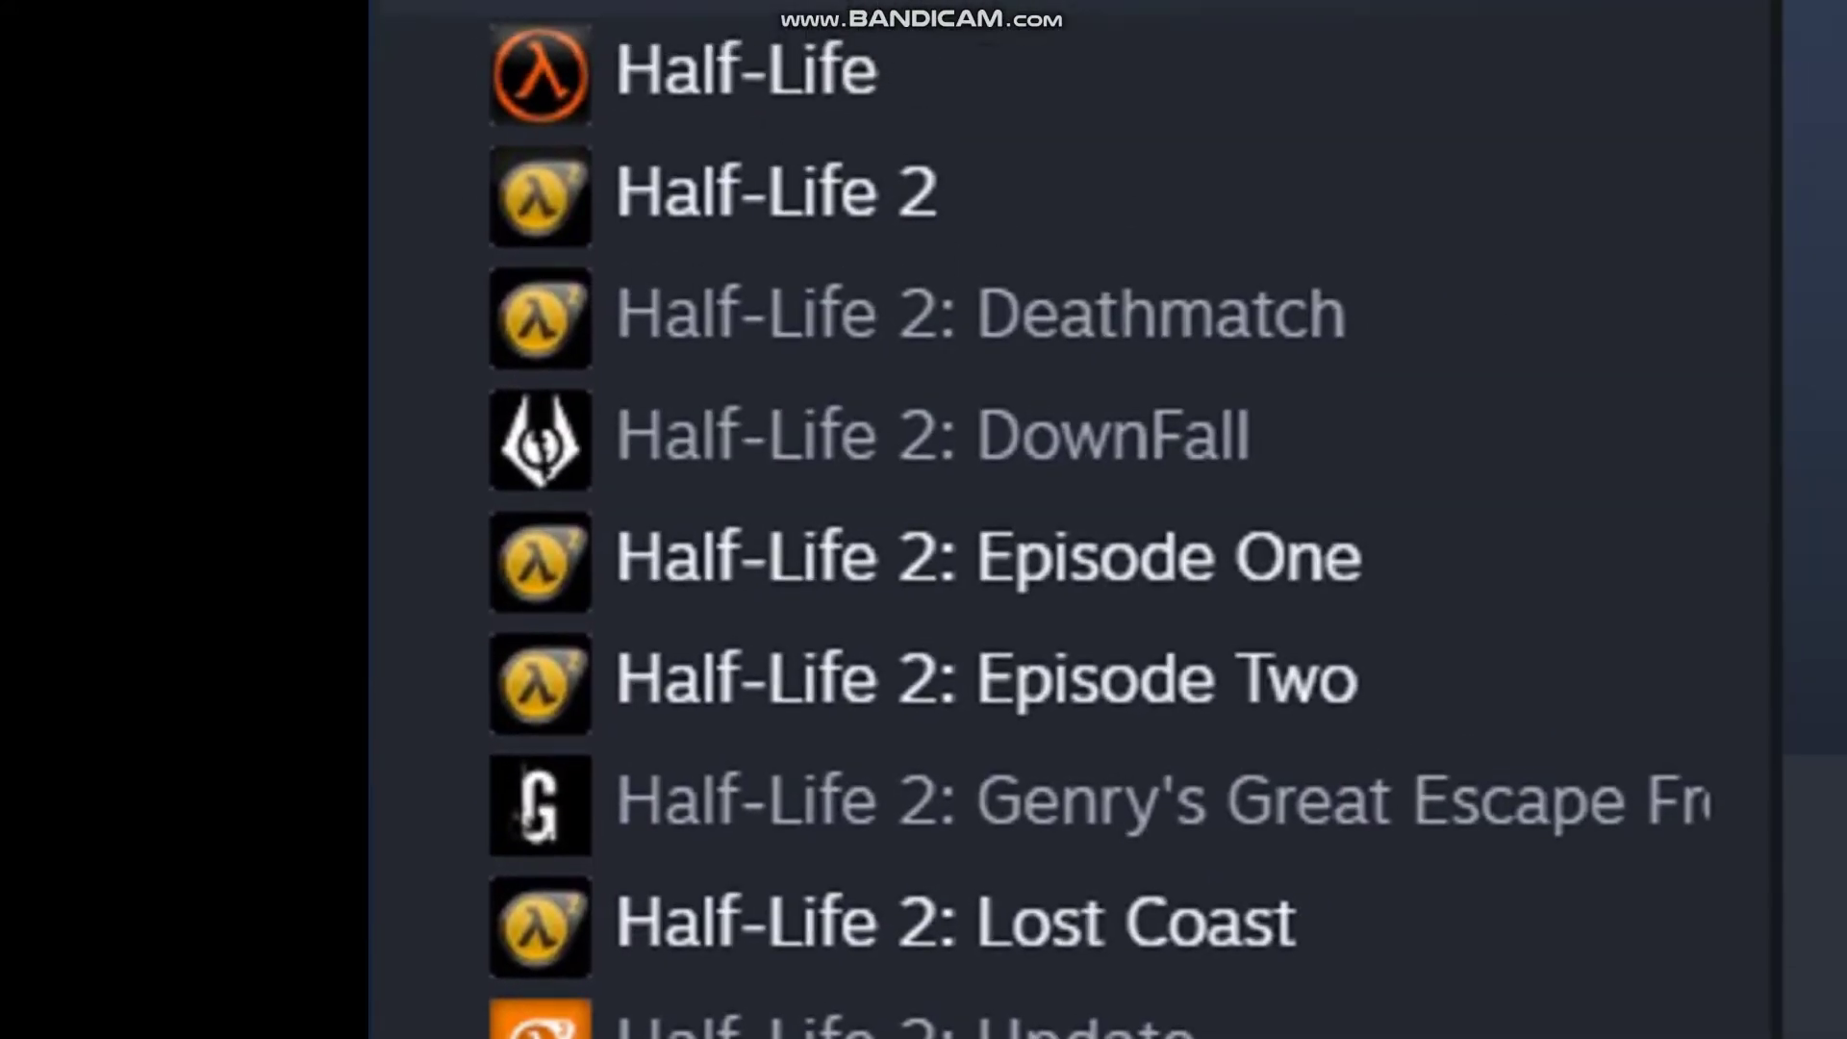